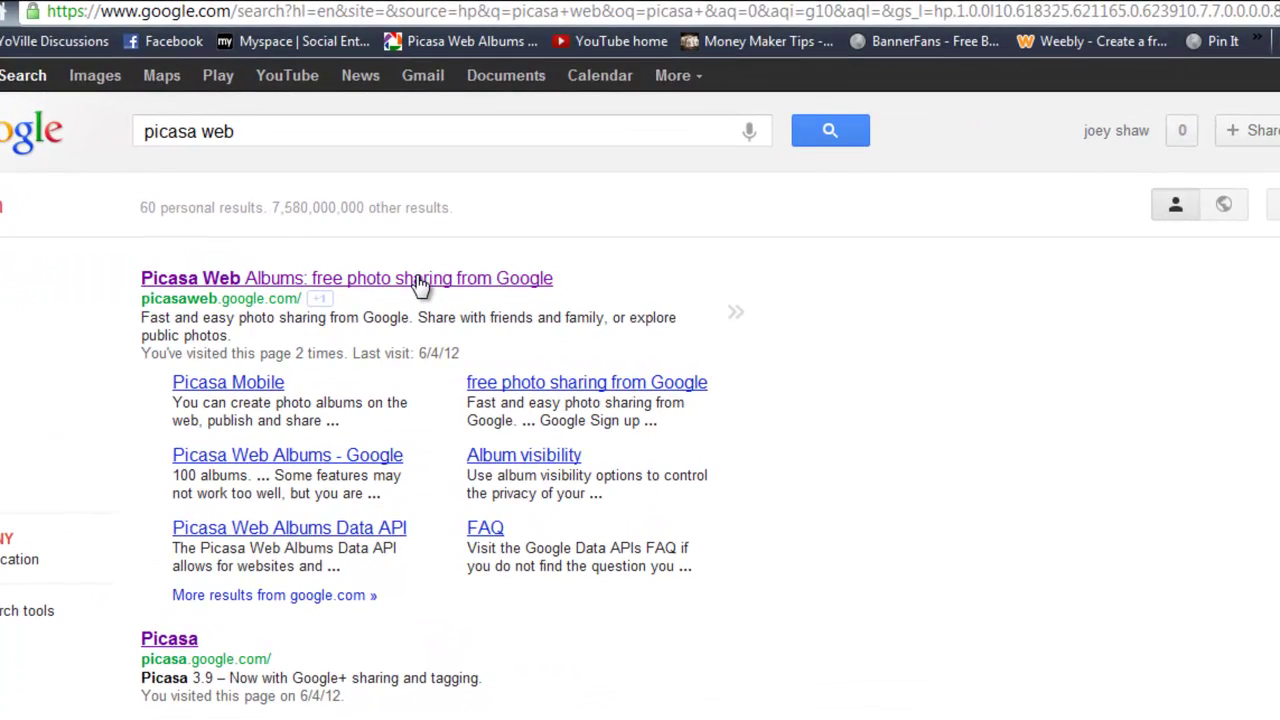
- Open photo 2, 'Please Hit The Like Button', from the February 21, 2012 Picasa album
left_click(478, 288)
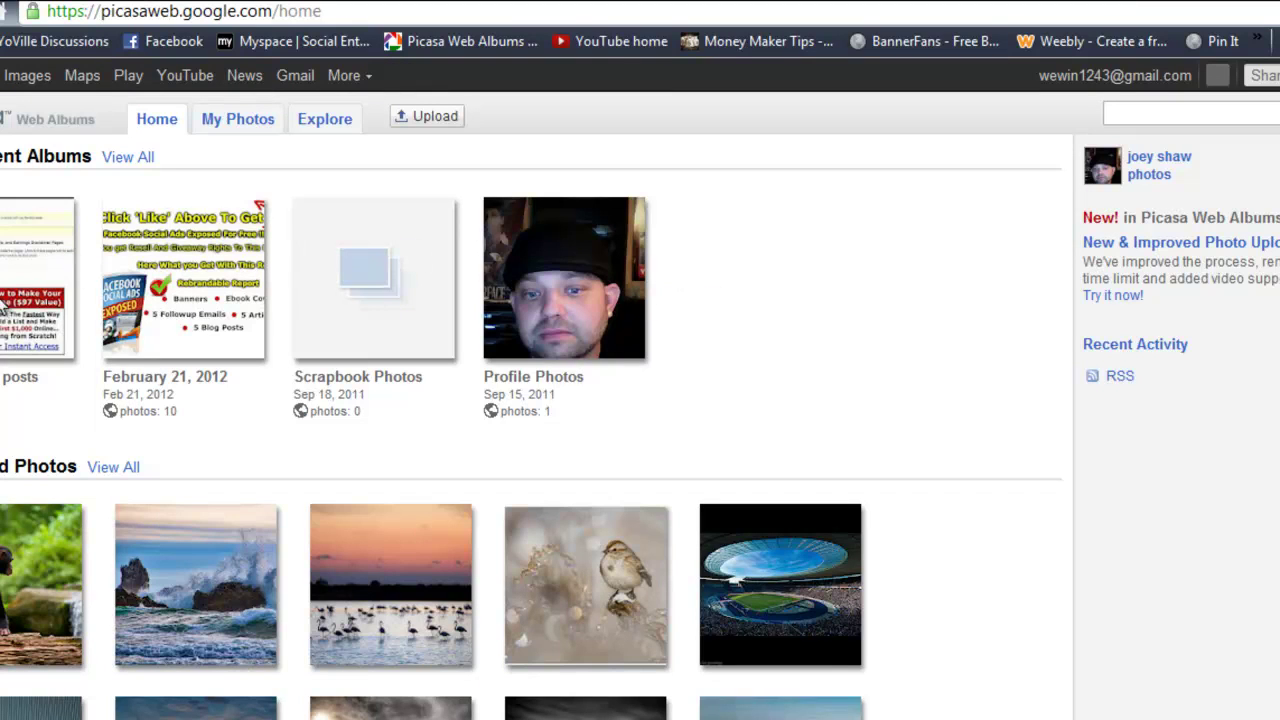
left_click(192, 294)
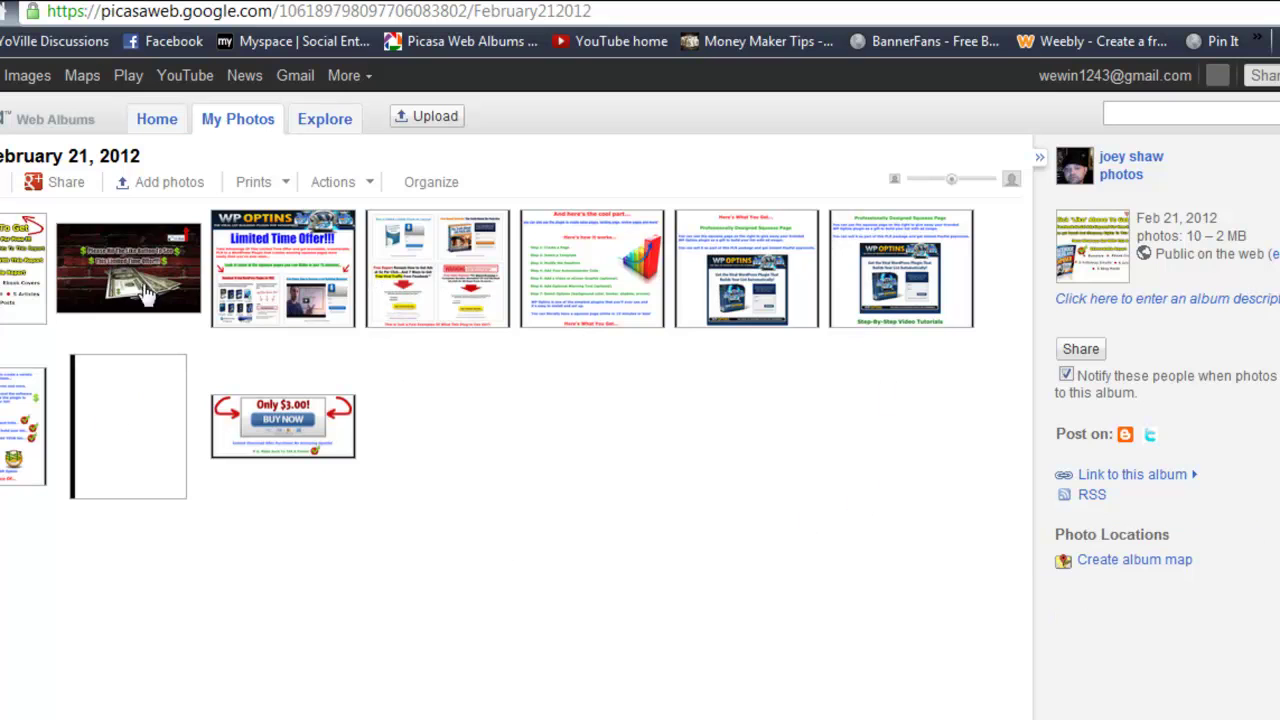
left_click(132, 262)
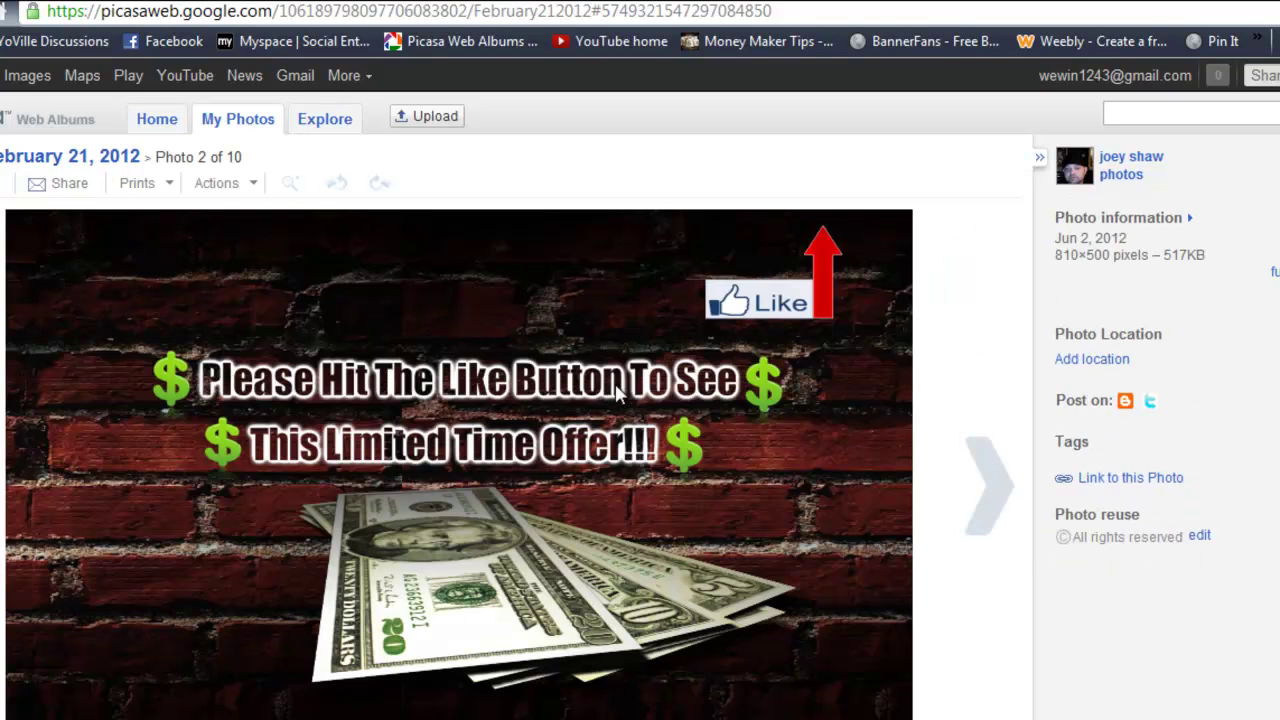
scroll(616, 430, "down", 1)
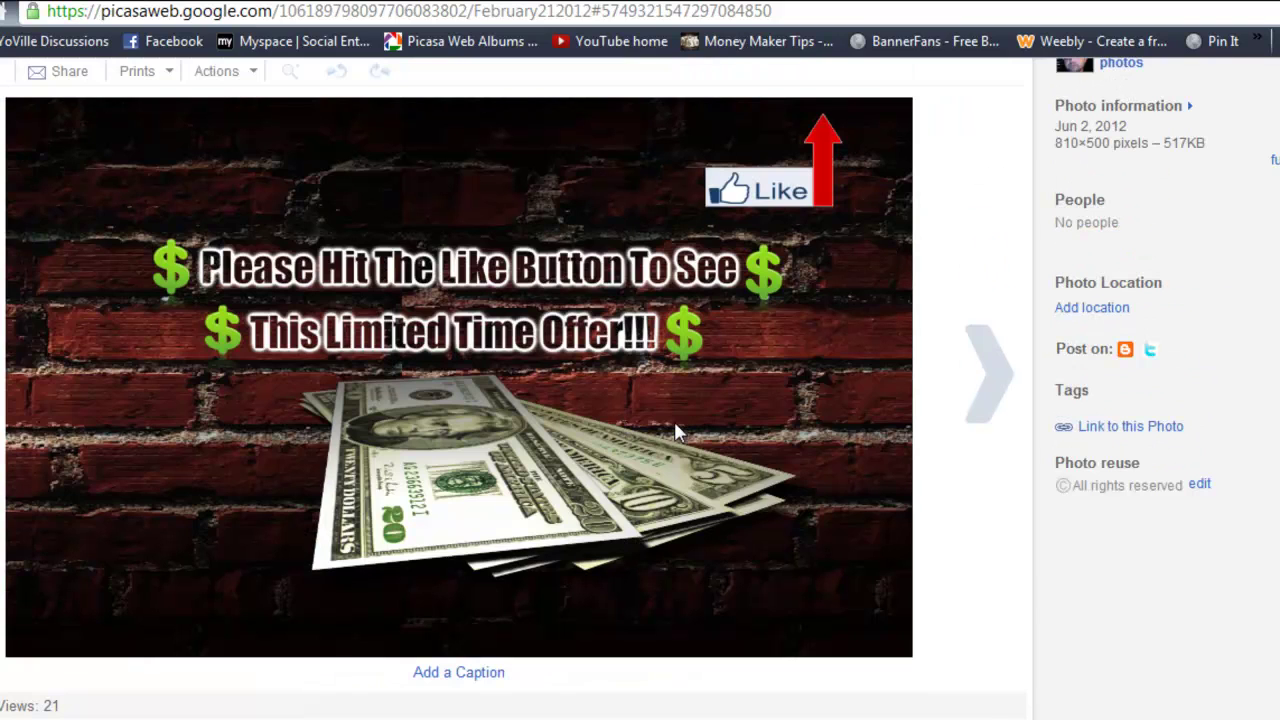
scroll(421, 396, "up", 1)
scroll(471, 408, "down", 1)
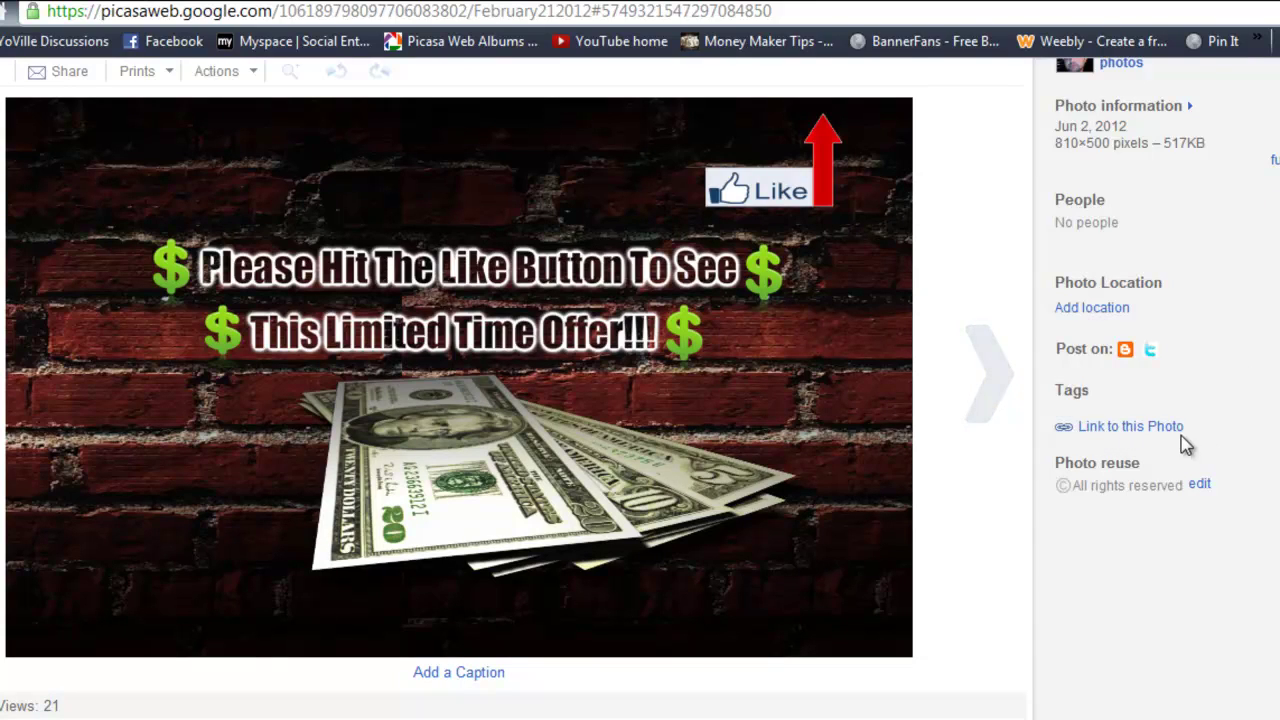
- Get the photo's Large 800px, image-only (no link) embed address from Link to this Photo
left_click(1140, 430)
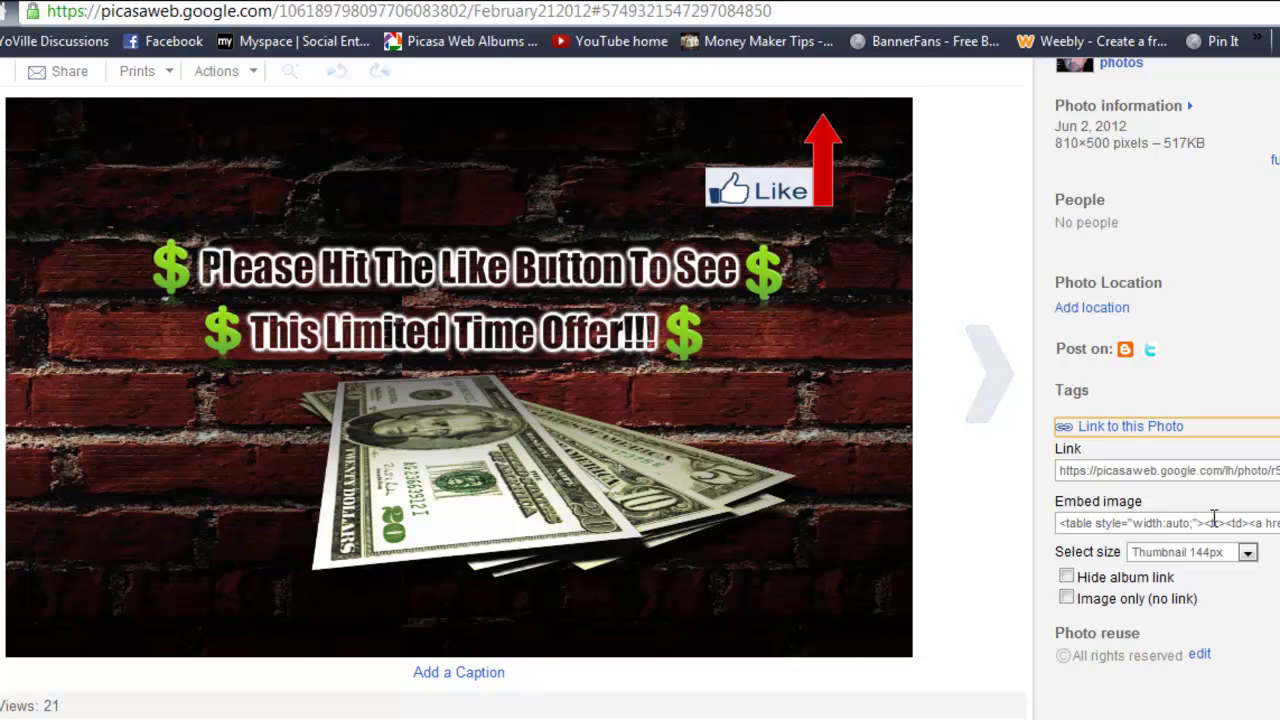
left_click(1094, 522)
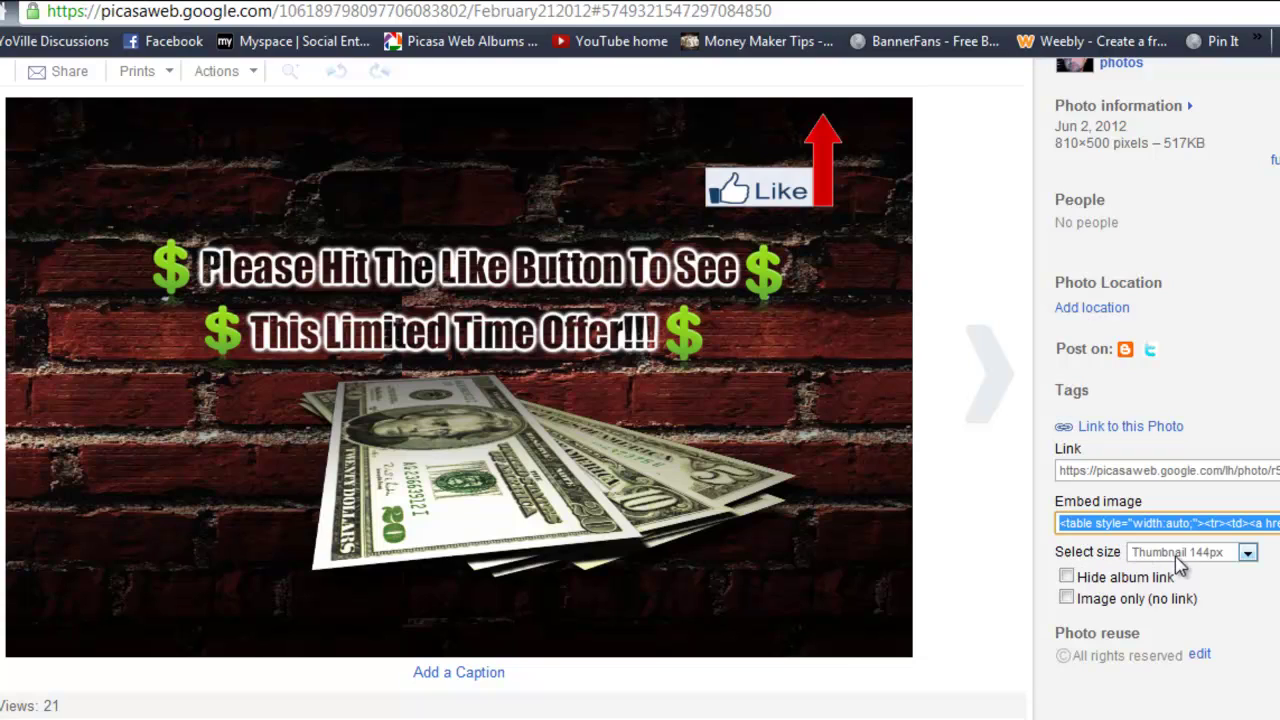
left_click(1247, 556)
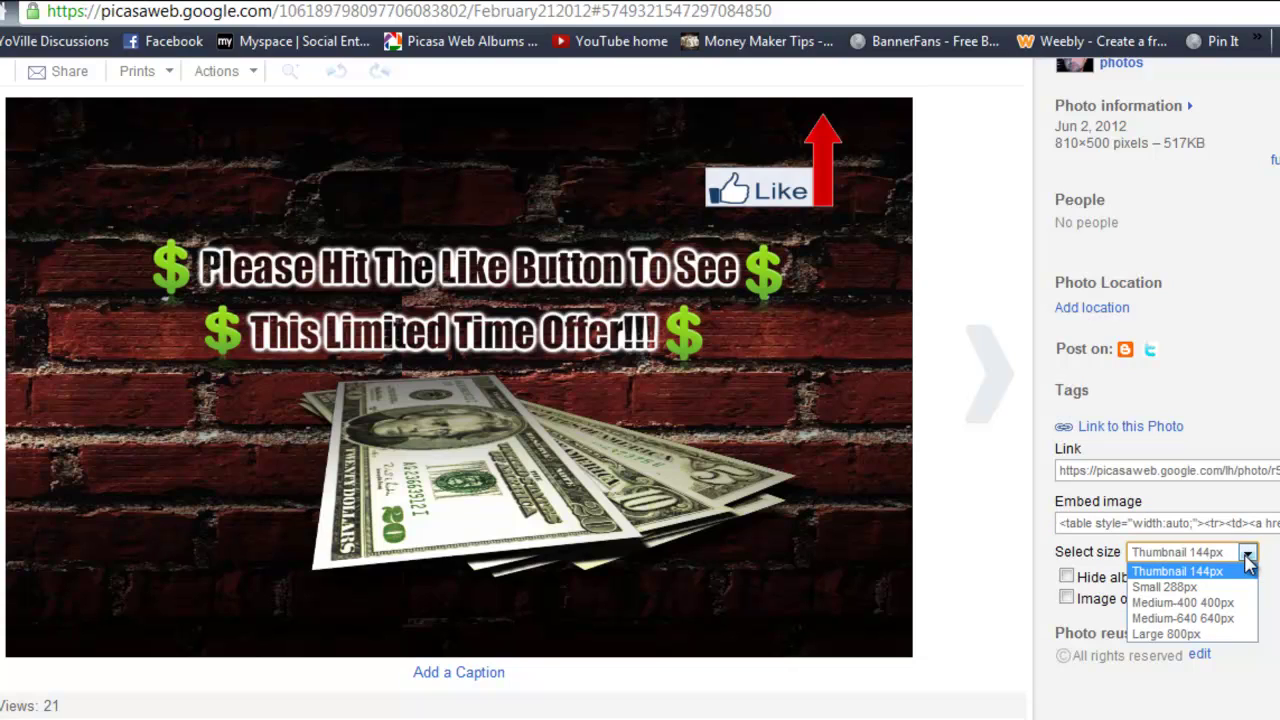
left_click(1218, 636)
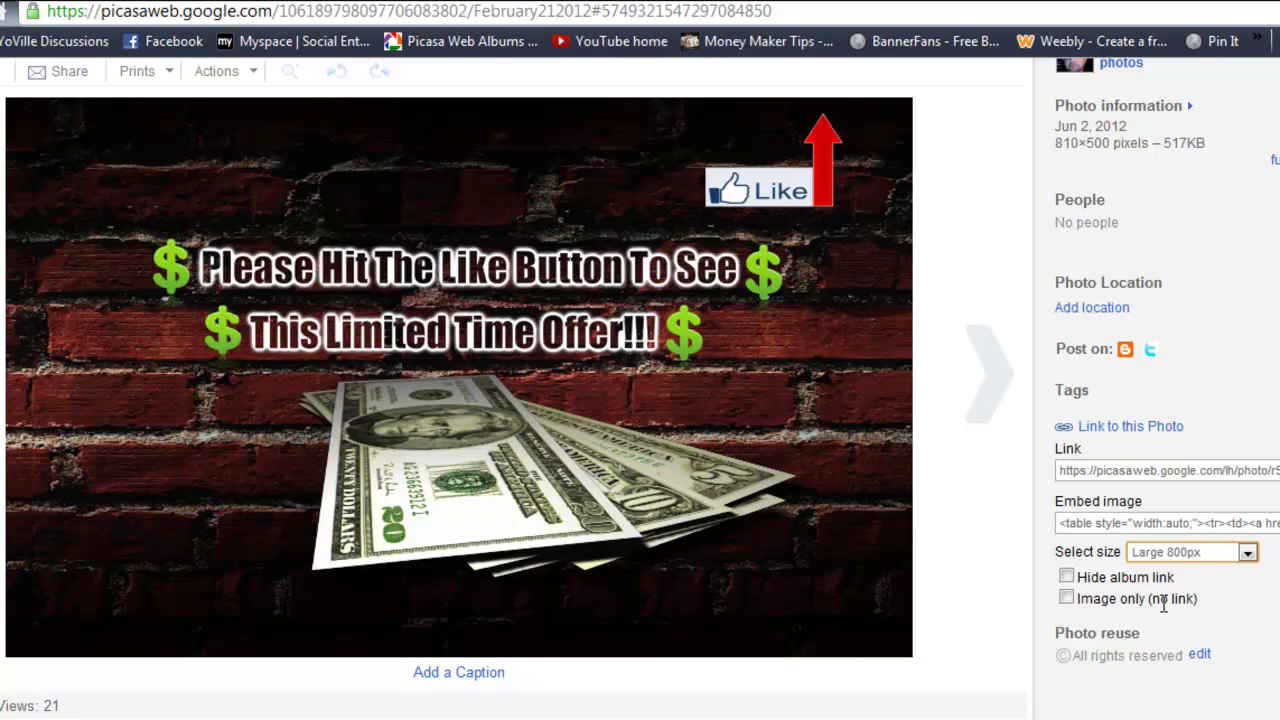
left_click(1066, 598)
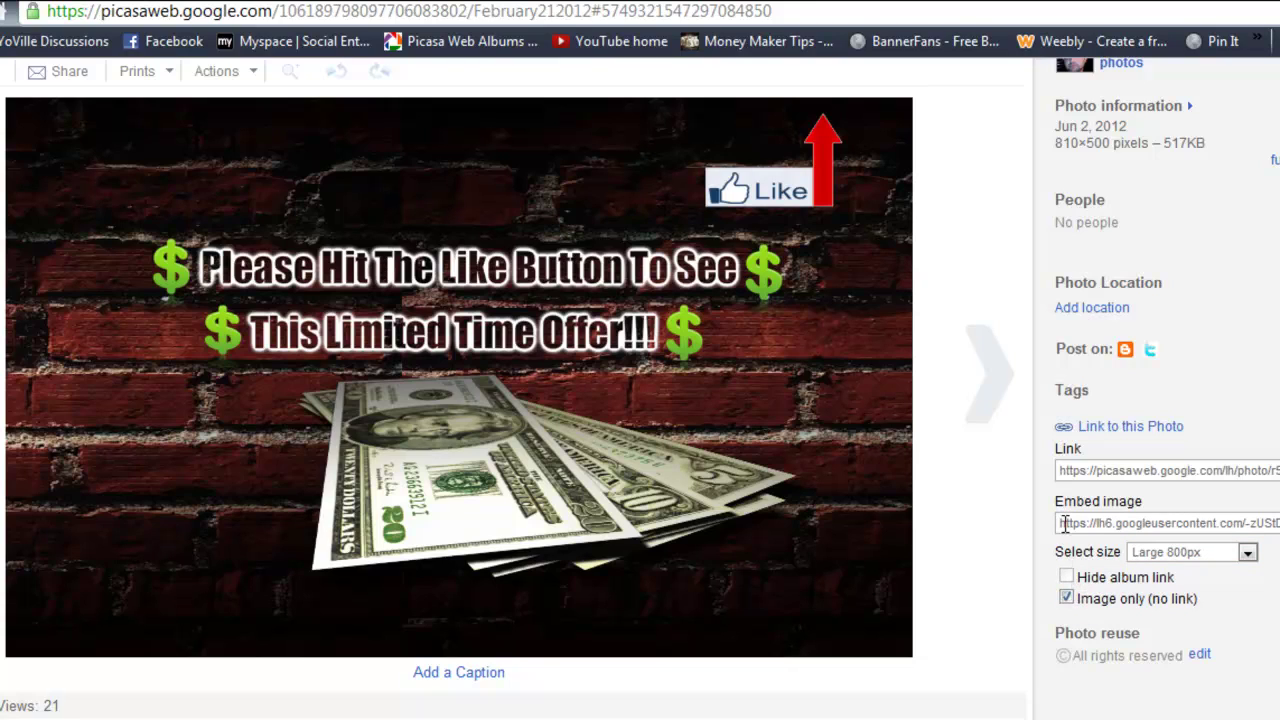
- Open the direct fangatewpoptin.png image address, then return to the Static HTML: iframe tabs page
left_click_drag(1061, 522, 1279, 529)
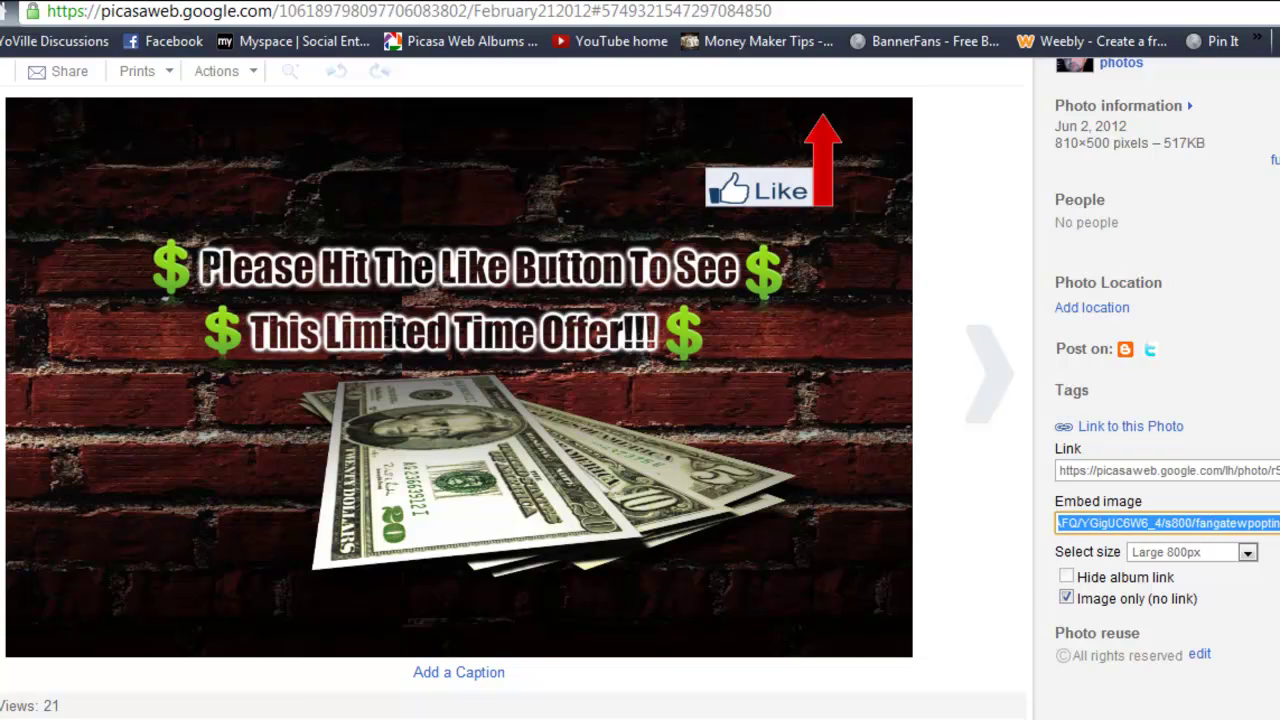
right_click(1270, 527)
left_click(1020, 478)
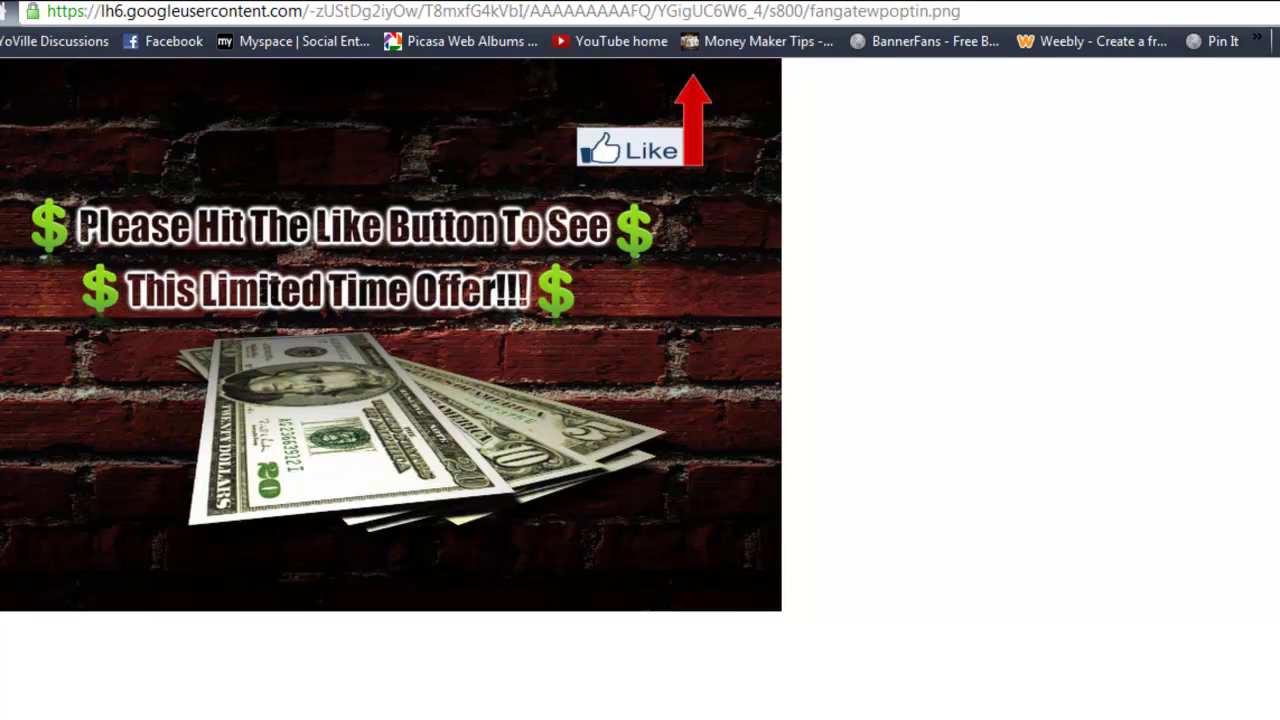
key("ctrl+w")
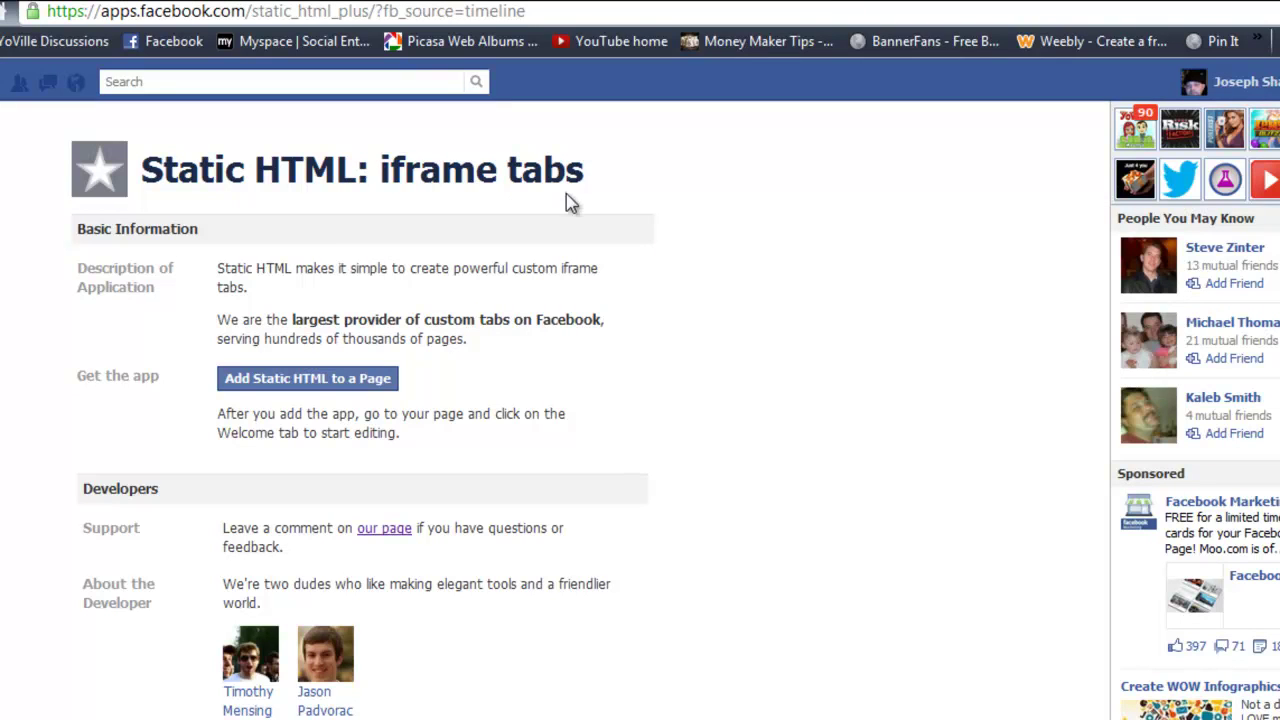
- Check the Static HTML page chooser without picking a page, then return to the WP-Optins page
left_click(298, 380)
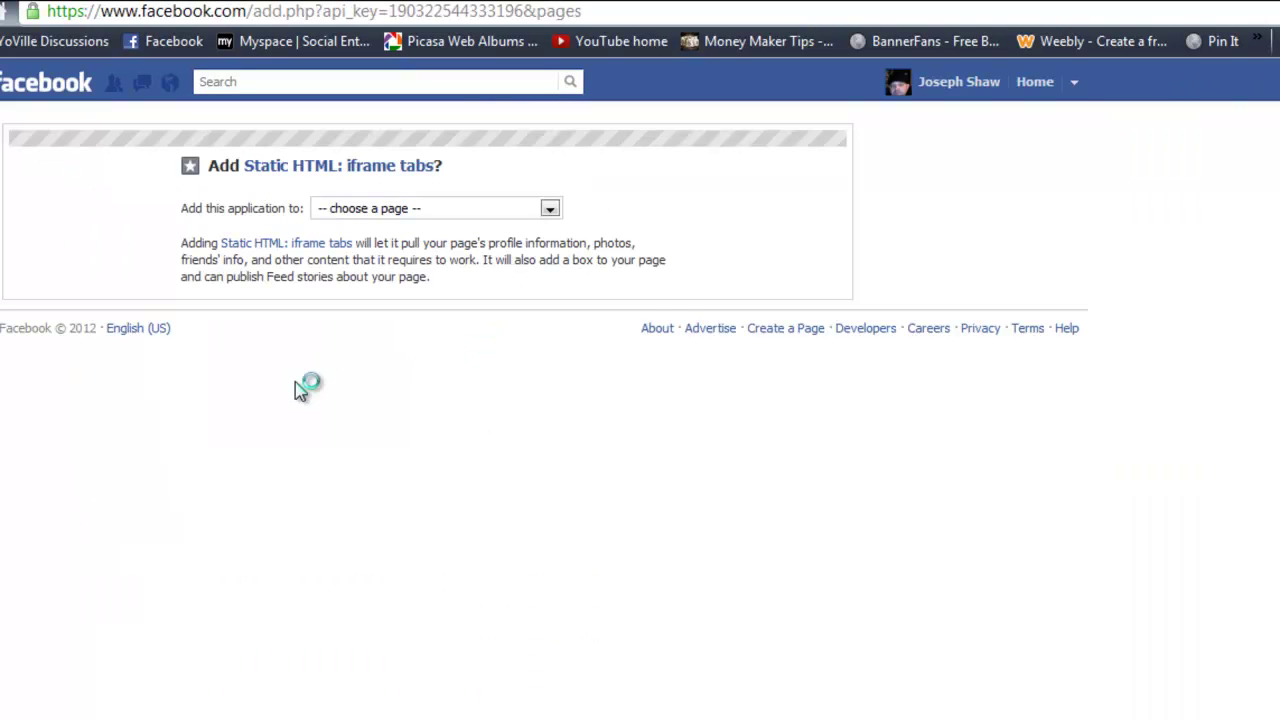
left_click(550, 209)
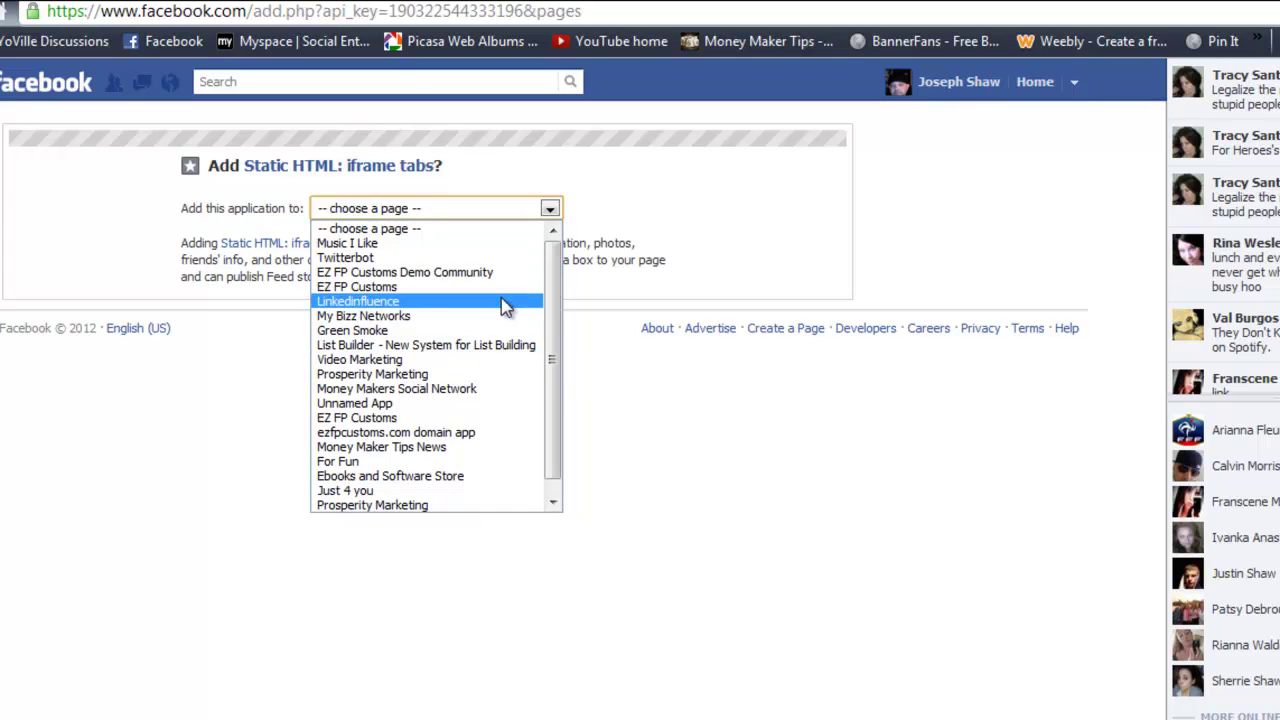
left_click(660, 194)
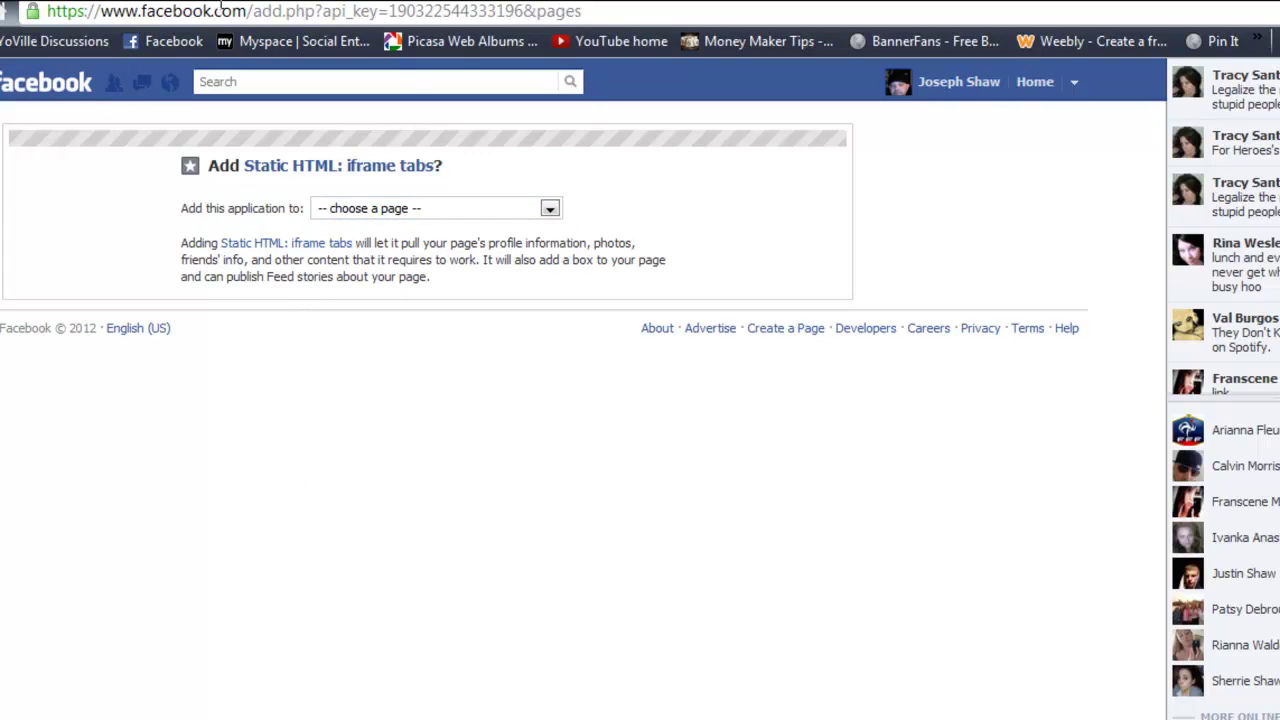
key("alt+Left")
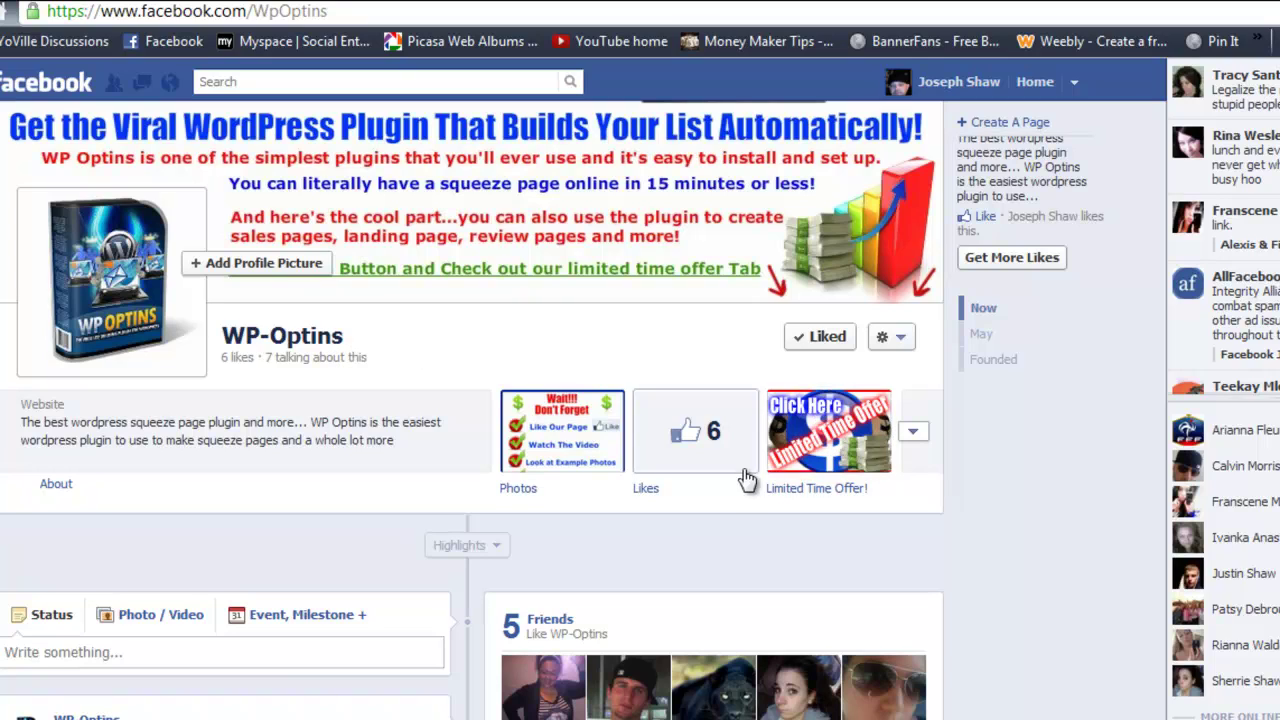
- Open the Limited Time Offer! tab's Static HTML editor and look over its content
left_click(801, 426)
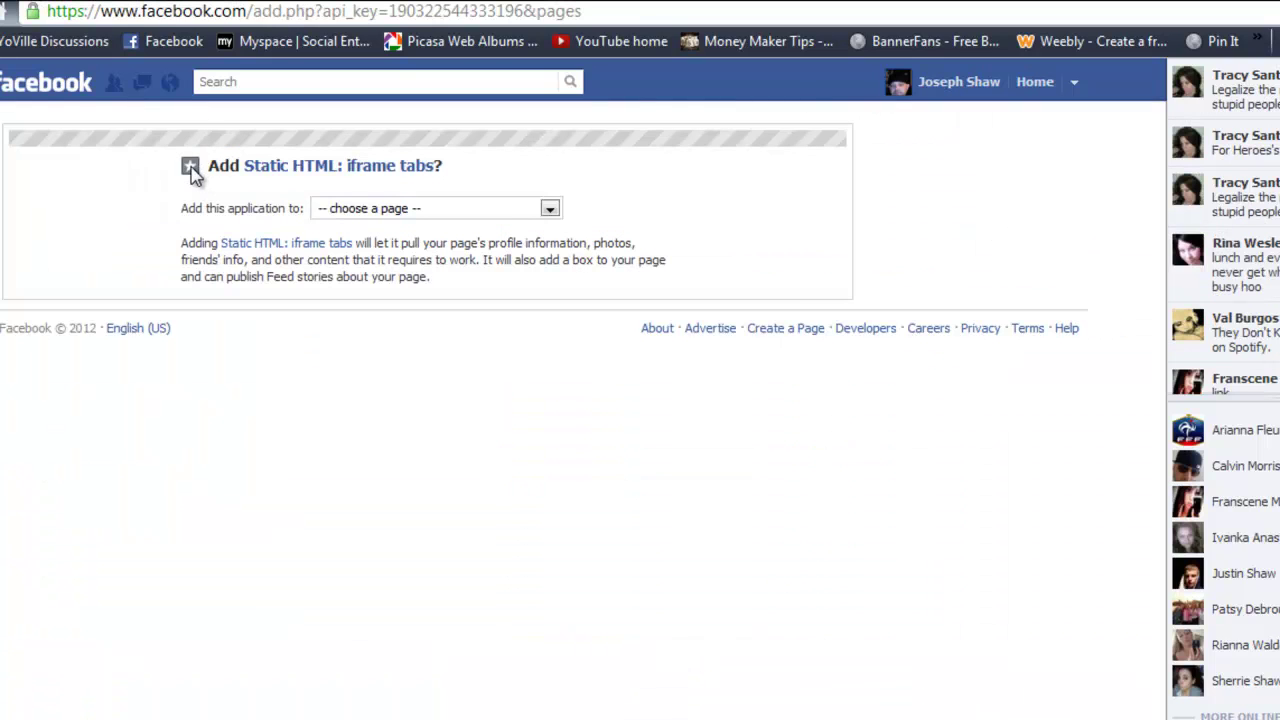
key("alt+Left")
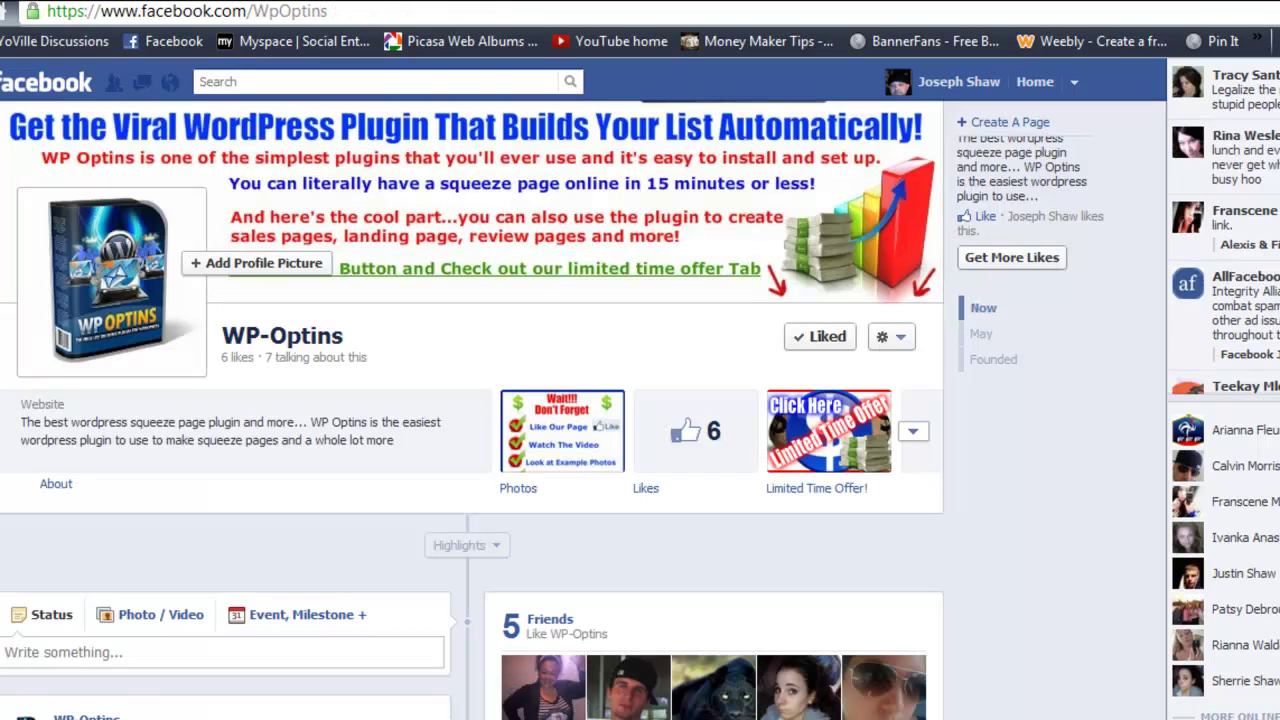
left_click(818, 437)
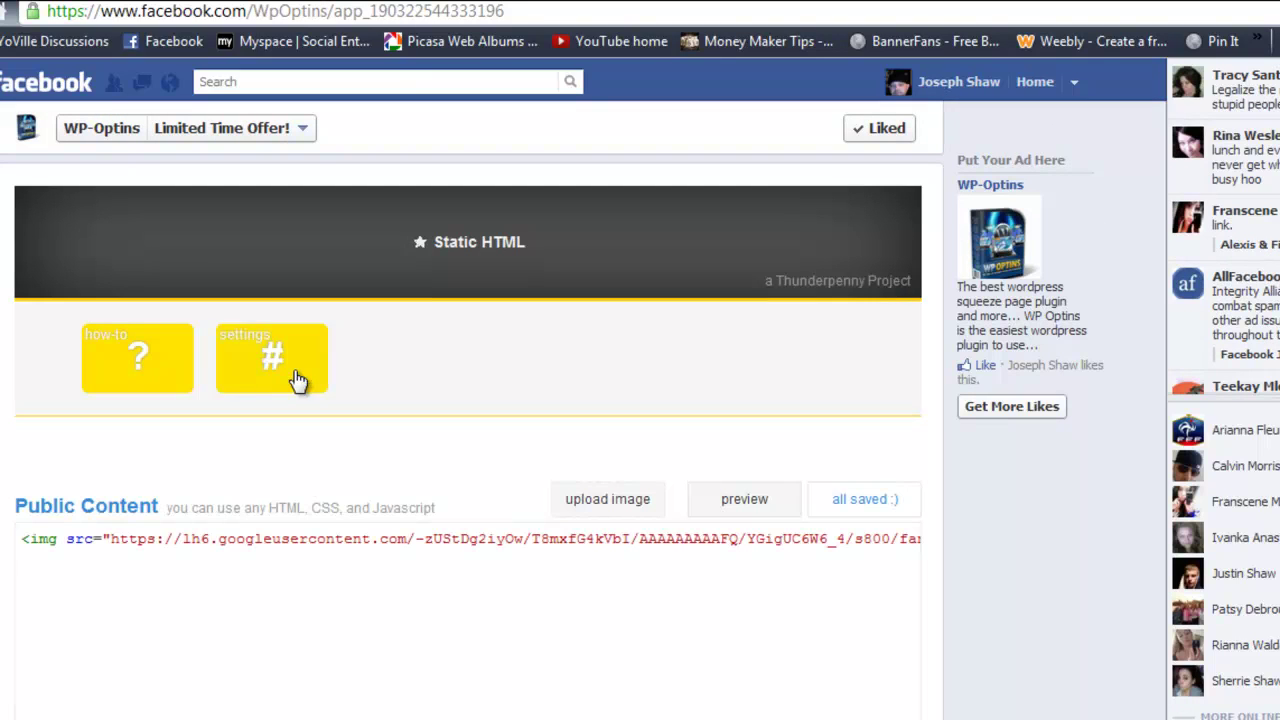
scroll(30, 492, "down", 1)
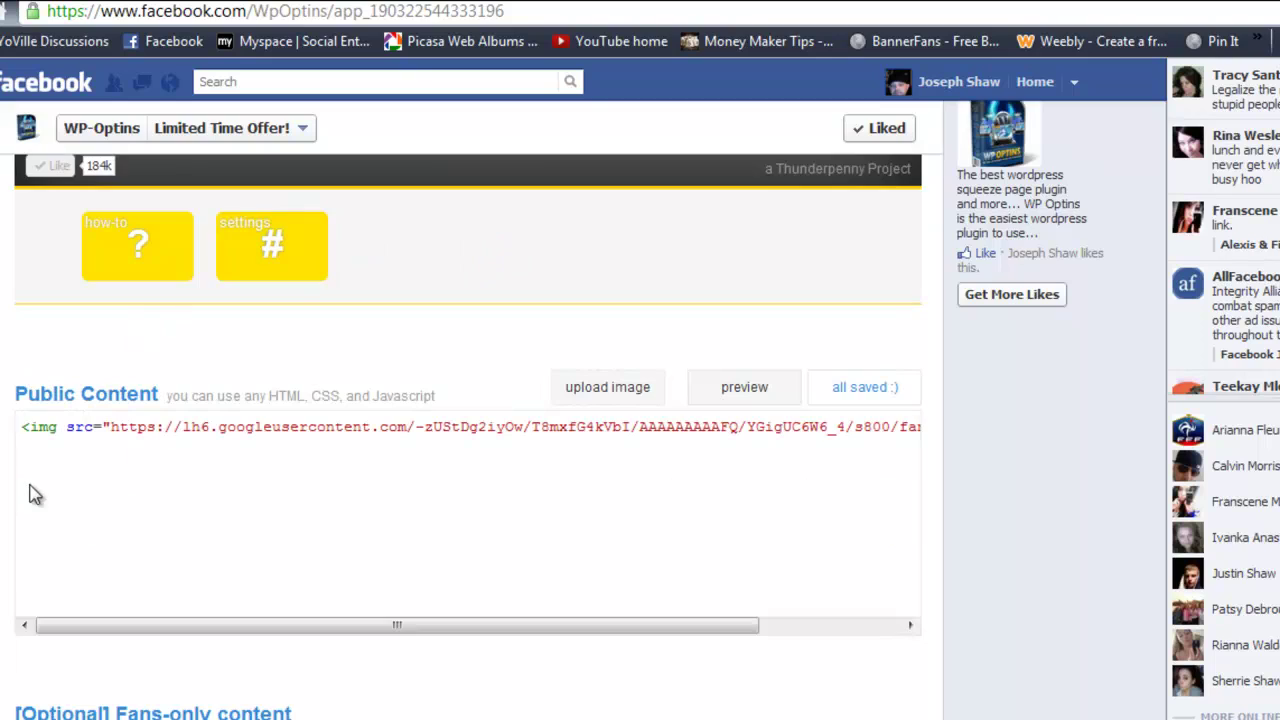
scroll(110, 493, "down", 2)
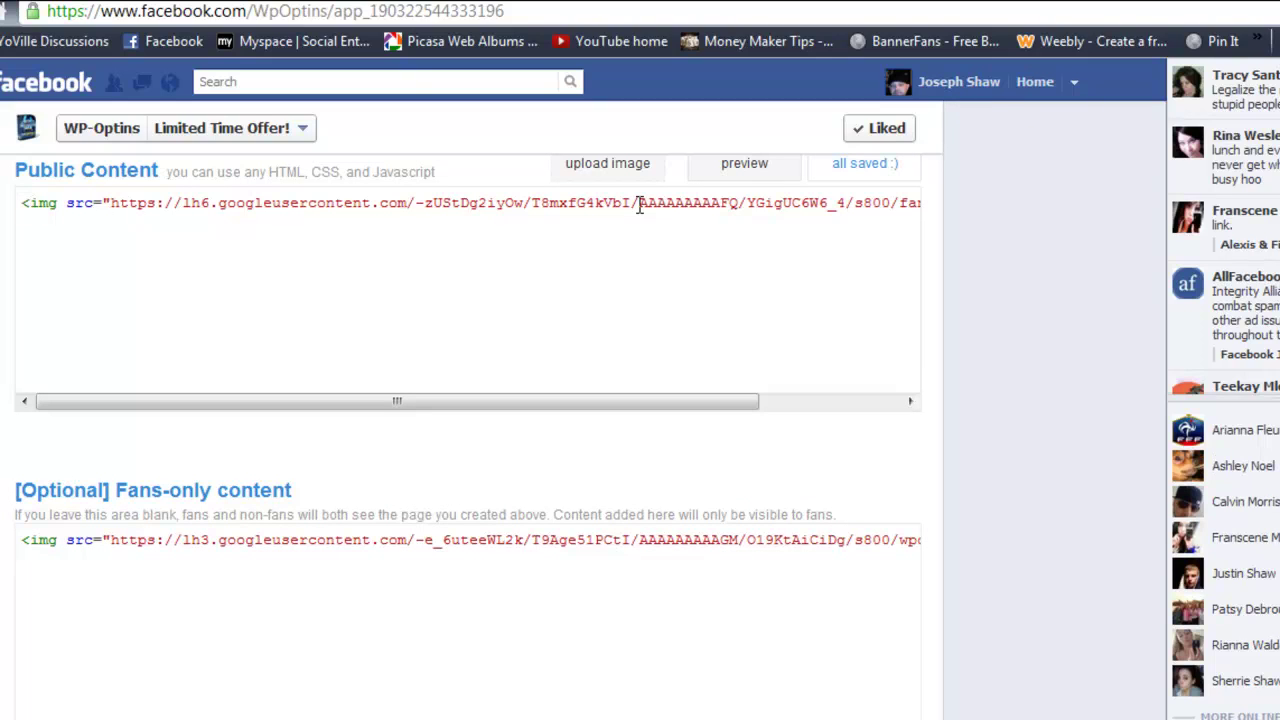
scroll(556, 583, "down", 1)
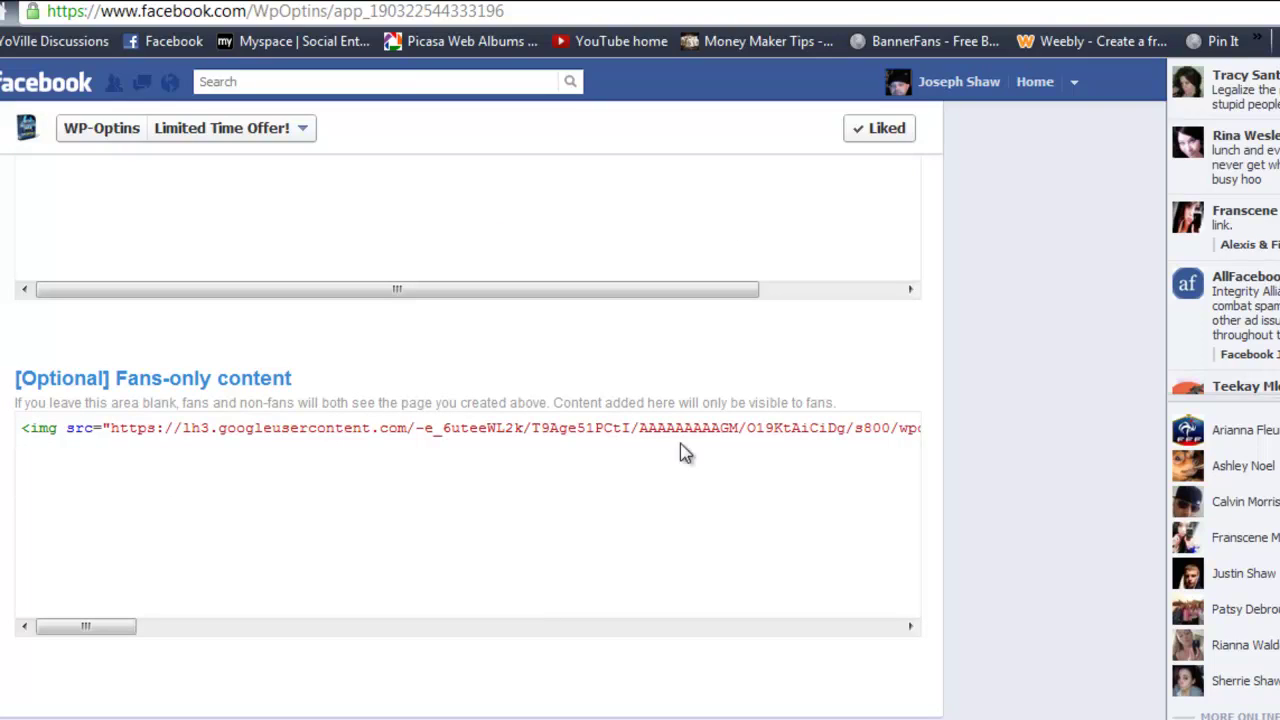
scroll(650, 556, "up", 2)
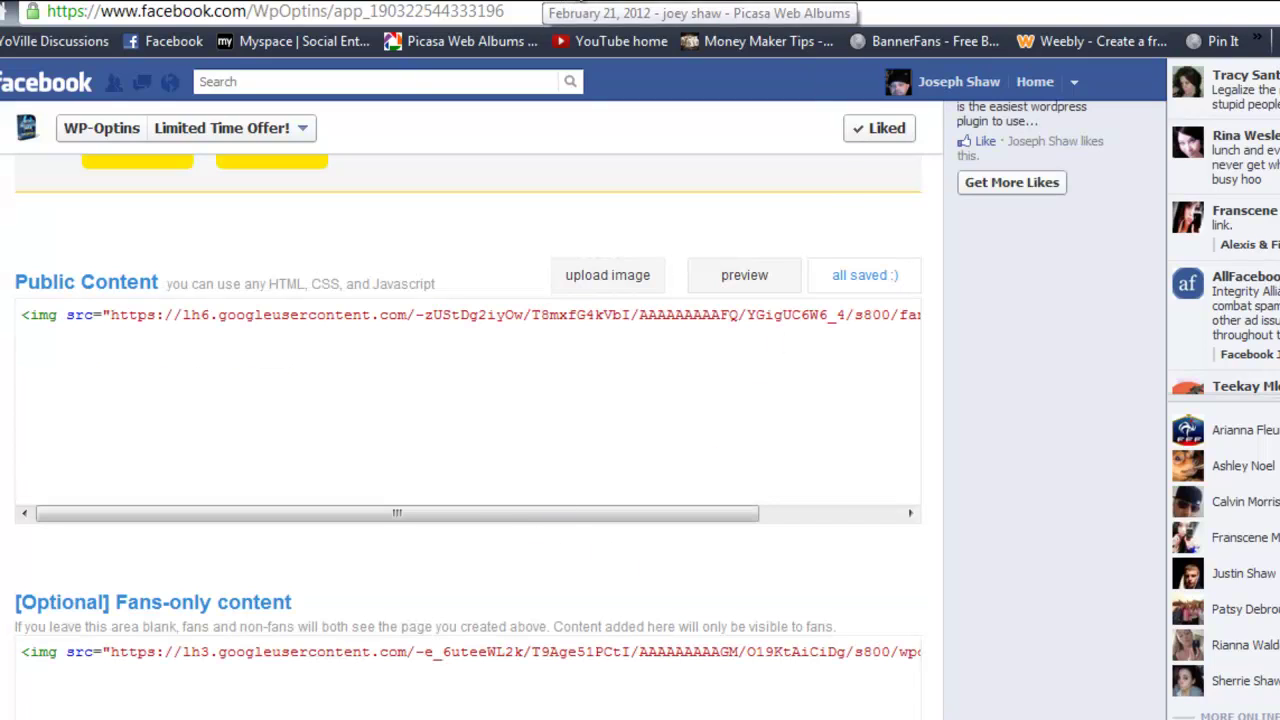
- Copy the fangatewpoptin.png image address from the image tab and return to the editor
key("ctrl+Tab")
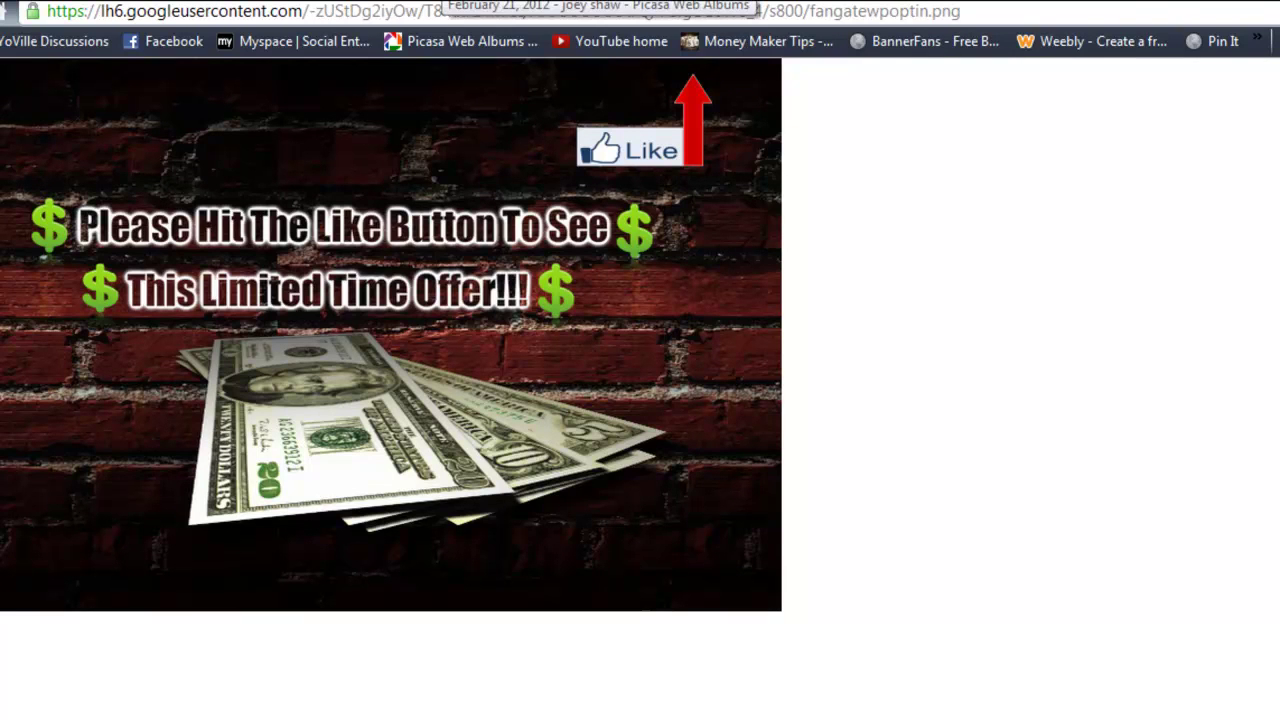
left_click(706, 11)
right_click(706, 11)
left_click(766, 84)
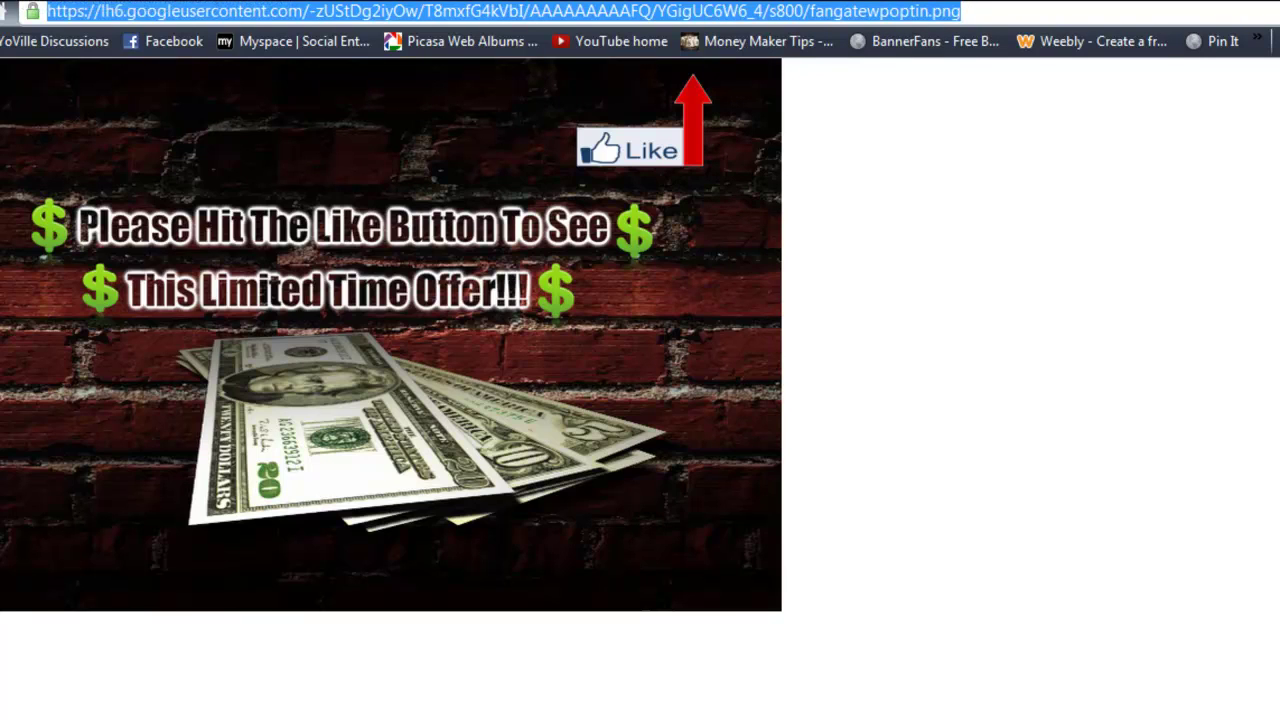
left_click(176, 4)
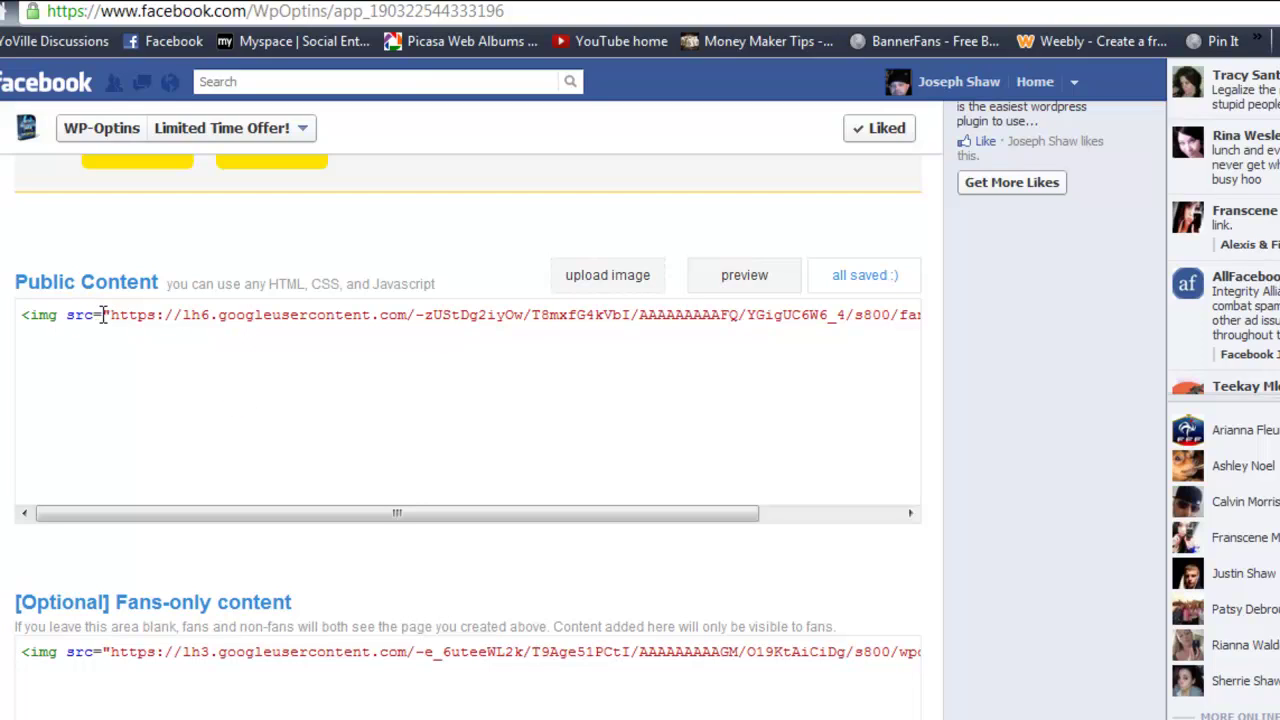
- Select the image URL in Public Content and preview the tab's non-fan view
left_click_drag(112, 316, 921, 314)
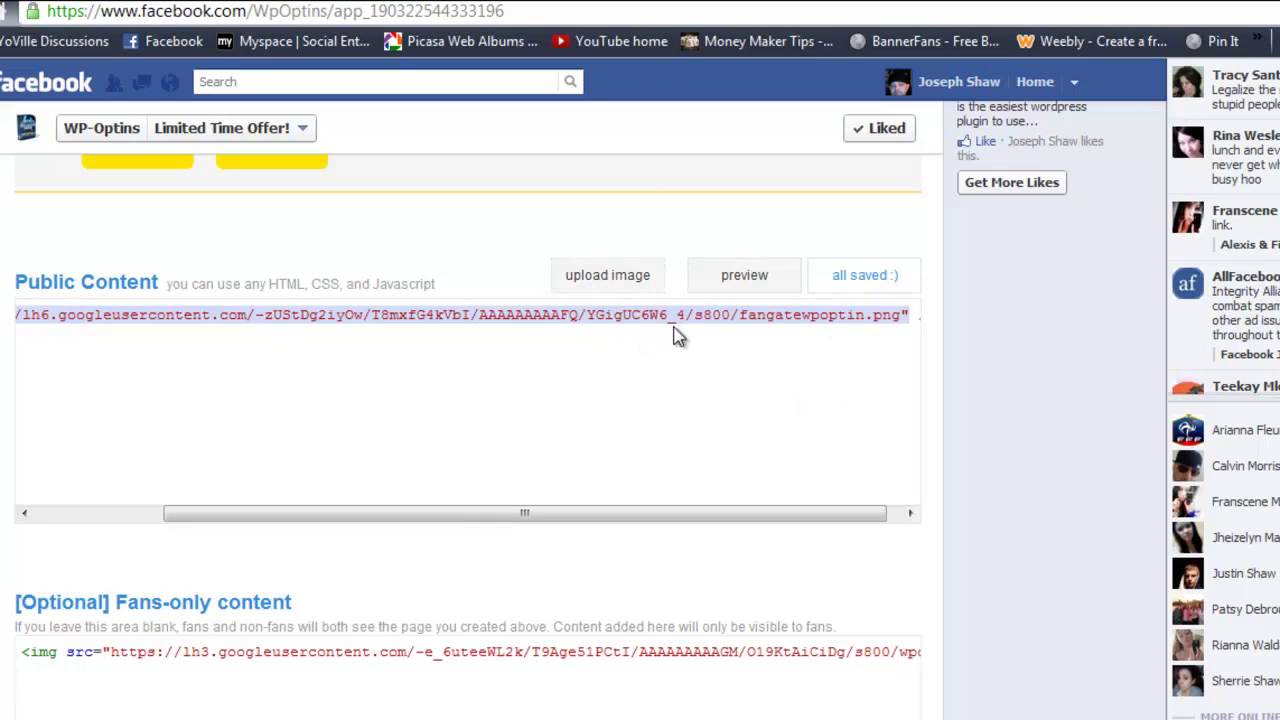
left_click(731, 283)
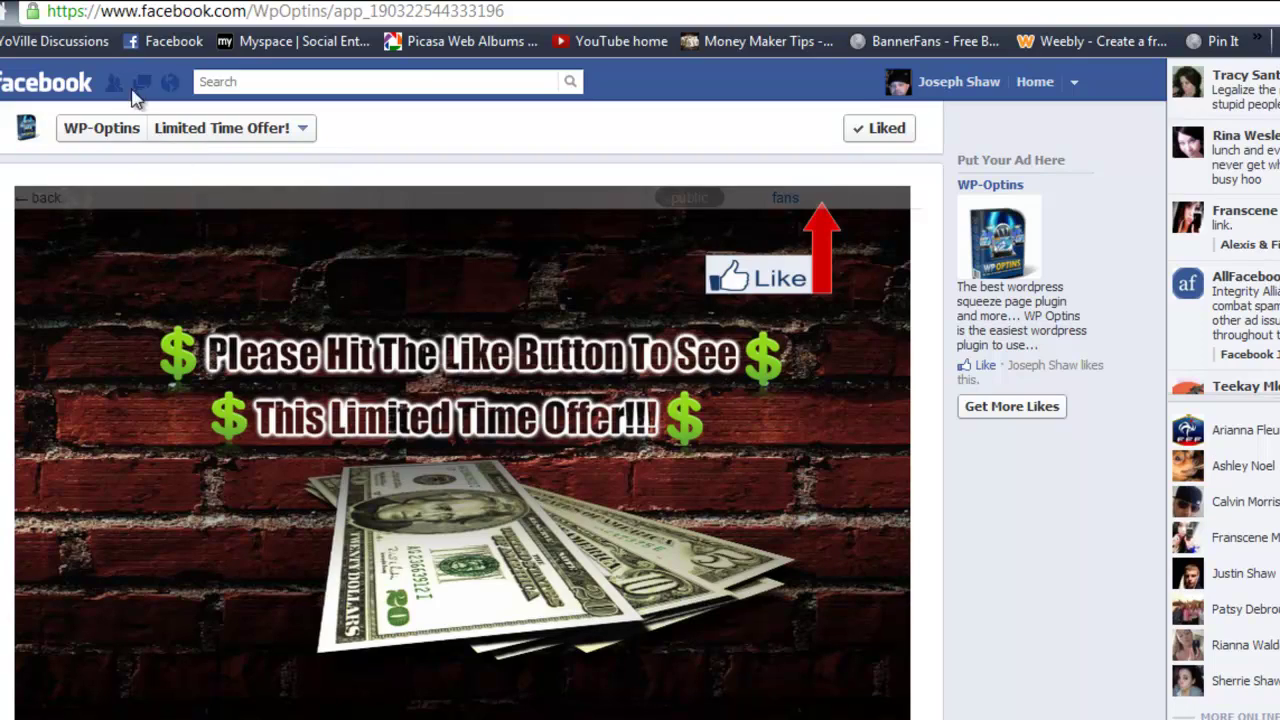
left_click_drag(49, 11, 95, 12)
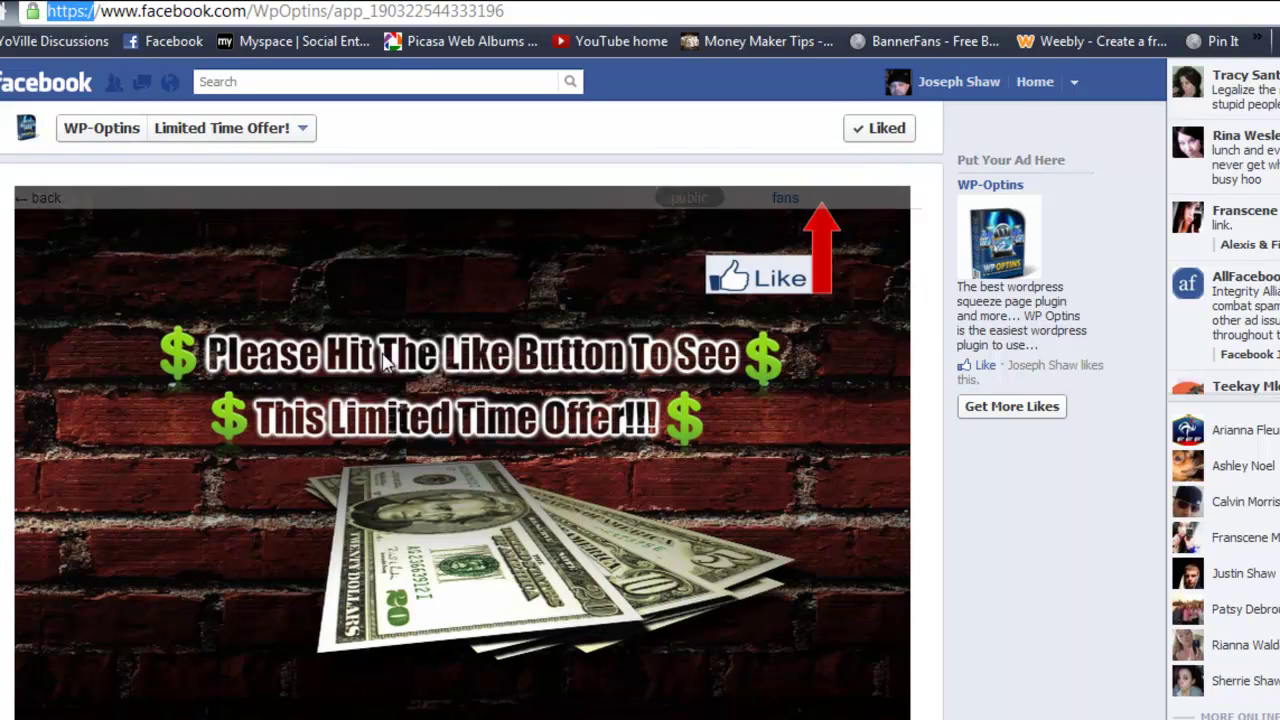
scroll(223, 494, "down", 3)
scroll(810, 238, "up", 3)
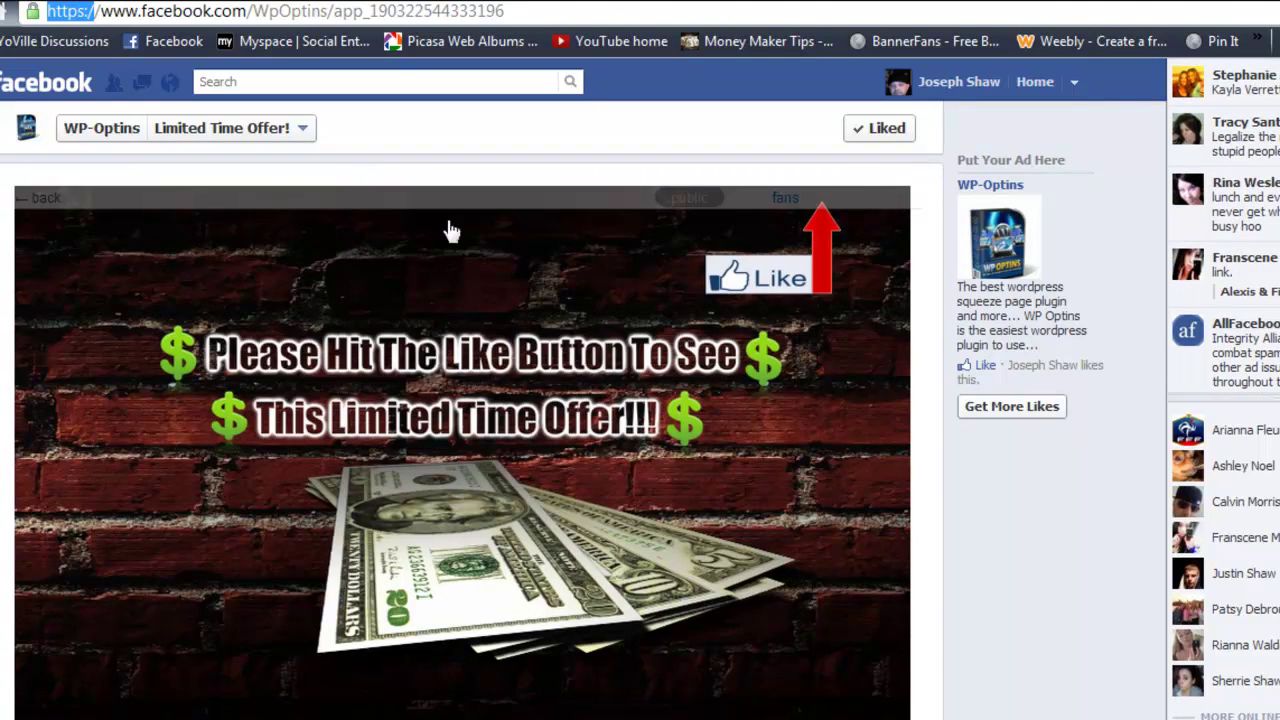
left_click(787, 200)
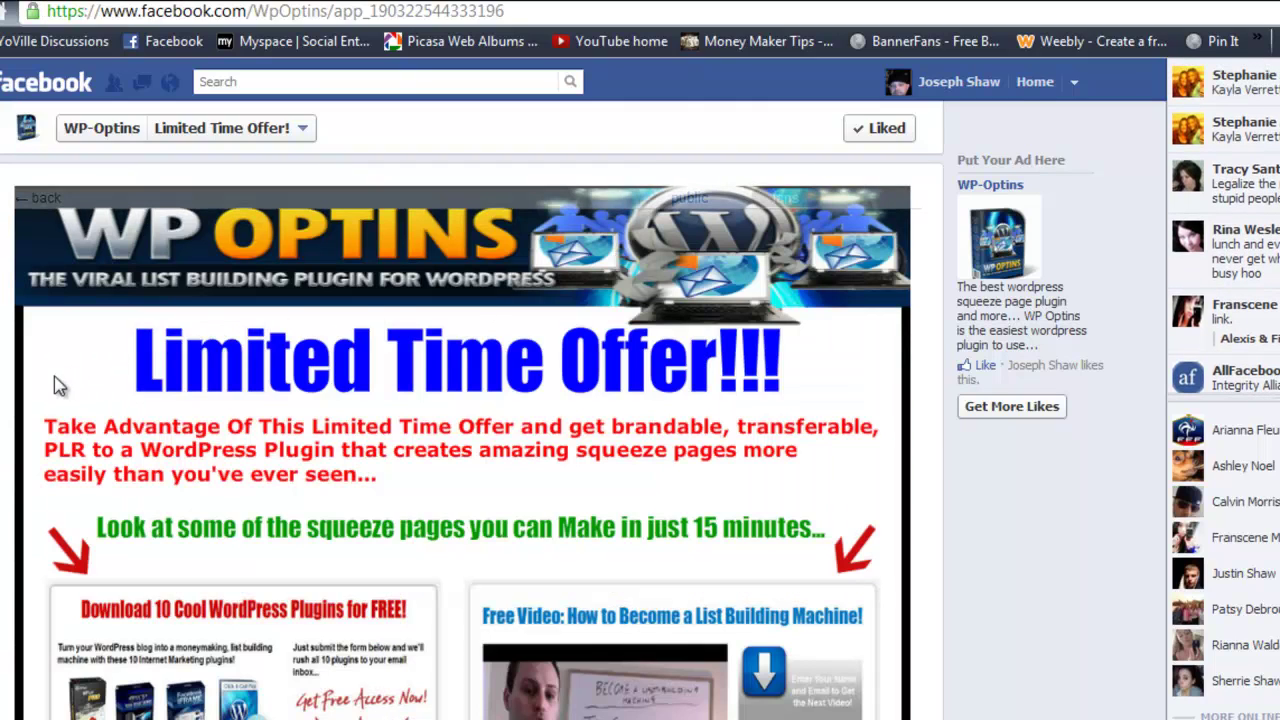
- Scroll through the fans-only WP Optins Limited Time Offer preview page
scroll(5, 415, "down", 2)
scroll(55, 432, "up", 2)
scroll(371, 451, "down", 7)
scroll(440, 478, "up", 5)
scroll(672, 568, "down", 2)
scroll(650, 567, "up", 2)
scroll(520, 470, "down", 3)
scroll(520, 480, "down", 10)
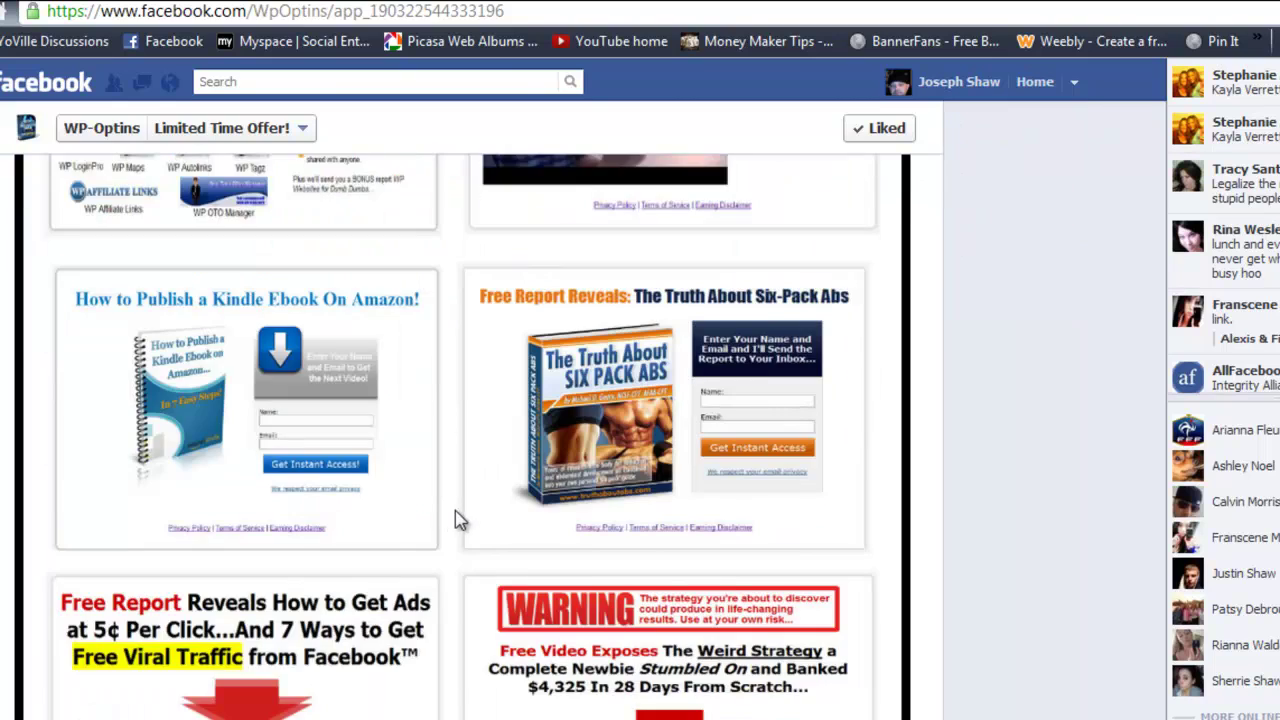
scroll(447, 515, "down", 10)
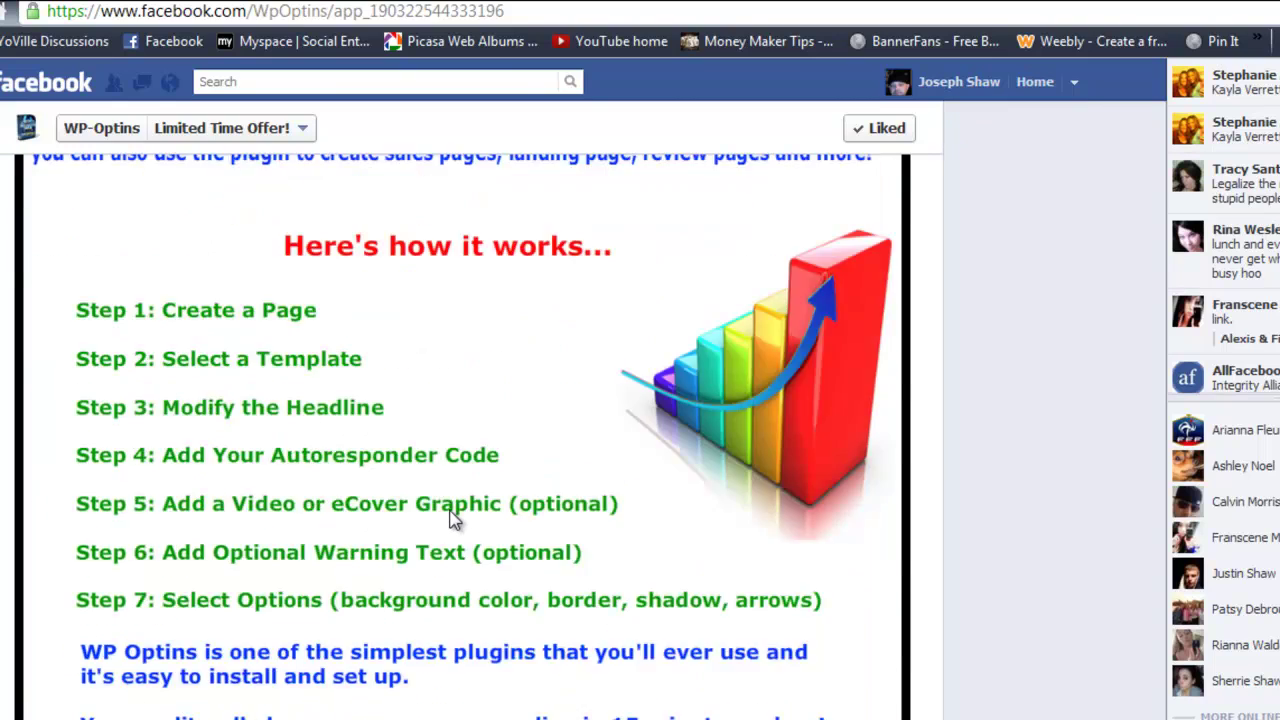
scroll(484, 512, "down", 3)
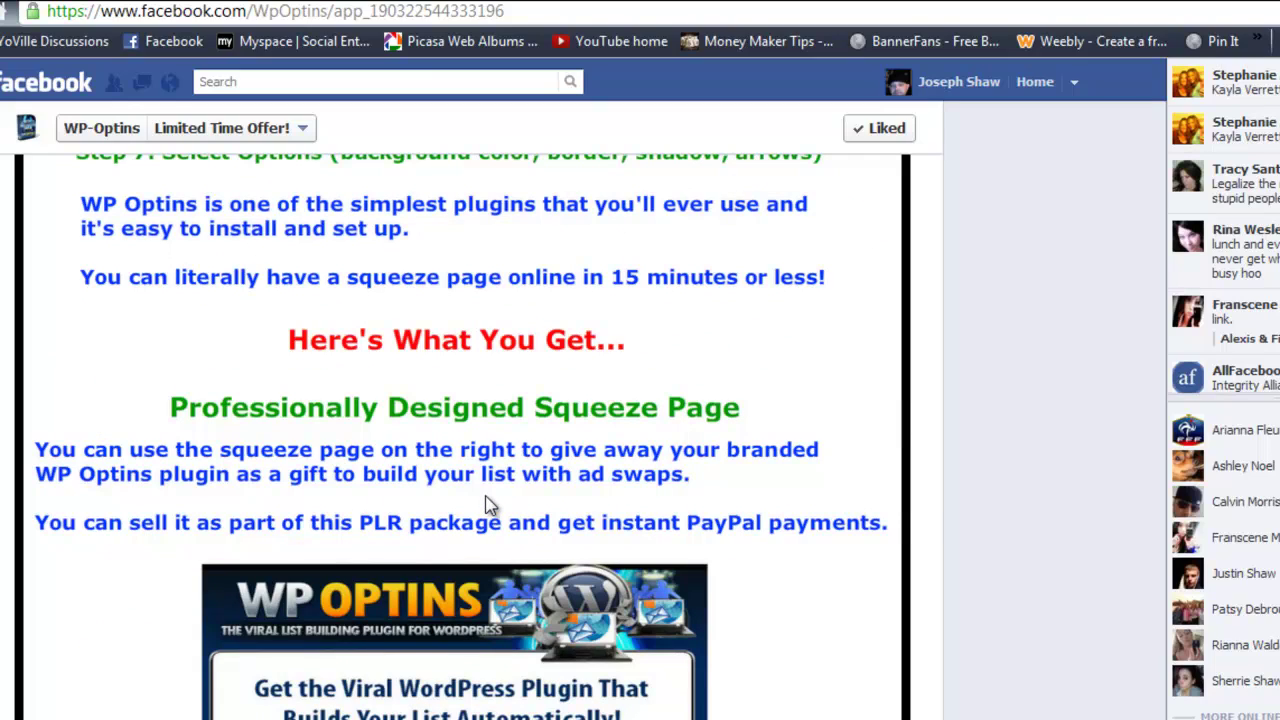
scroll(490, 505, "down", 12)
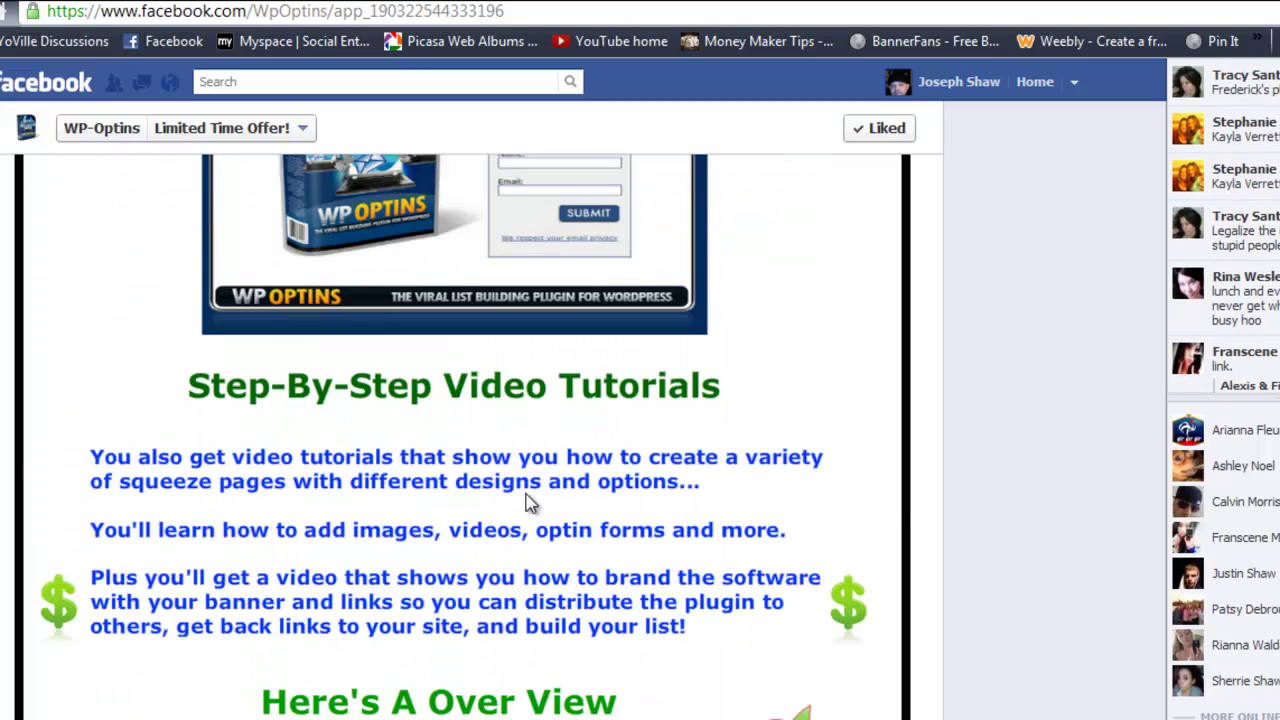
scroll(530, 503, "down", 7)
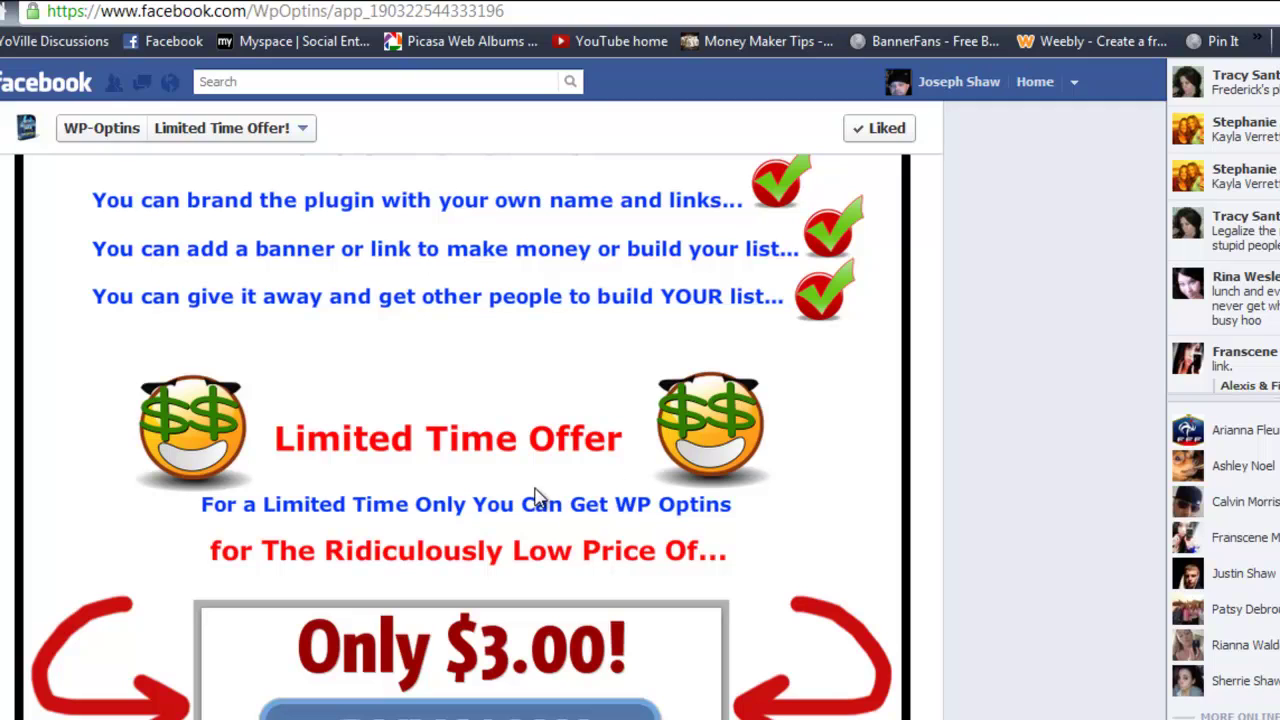
scroll(540, 505, "down", 3)
scroll(563, 520, "up", 8)
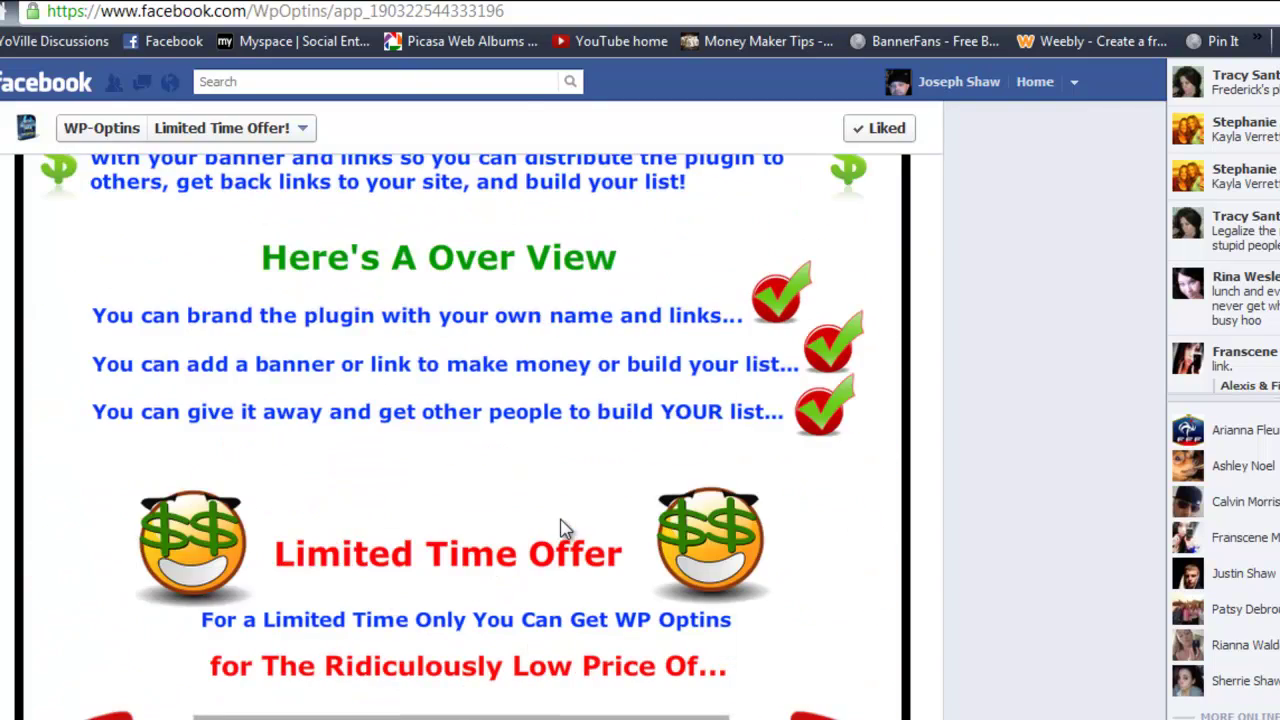
scroll(560, 517, "up", 15)
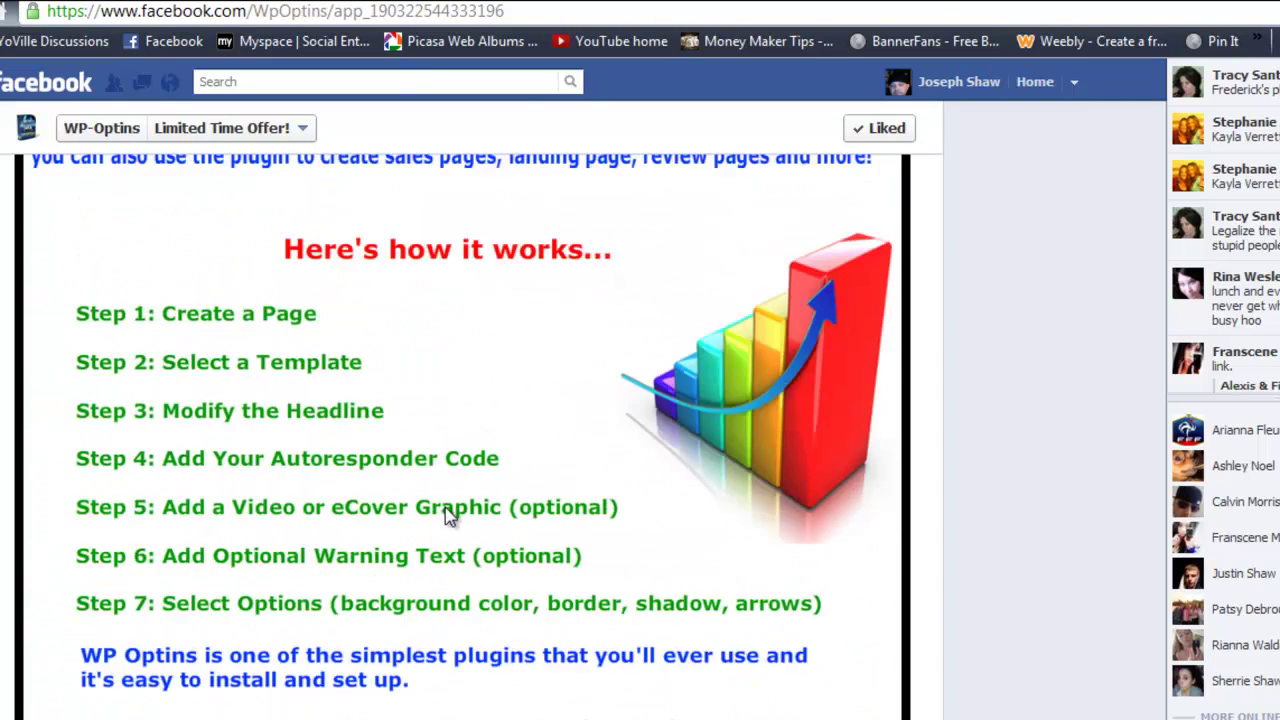
scroll(290, 560, "up", 5)
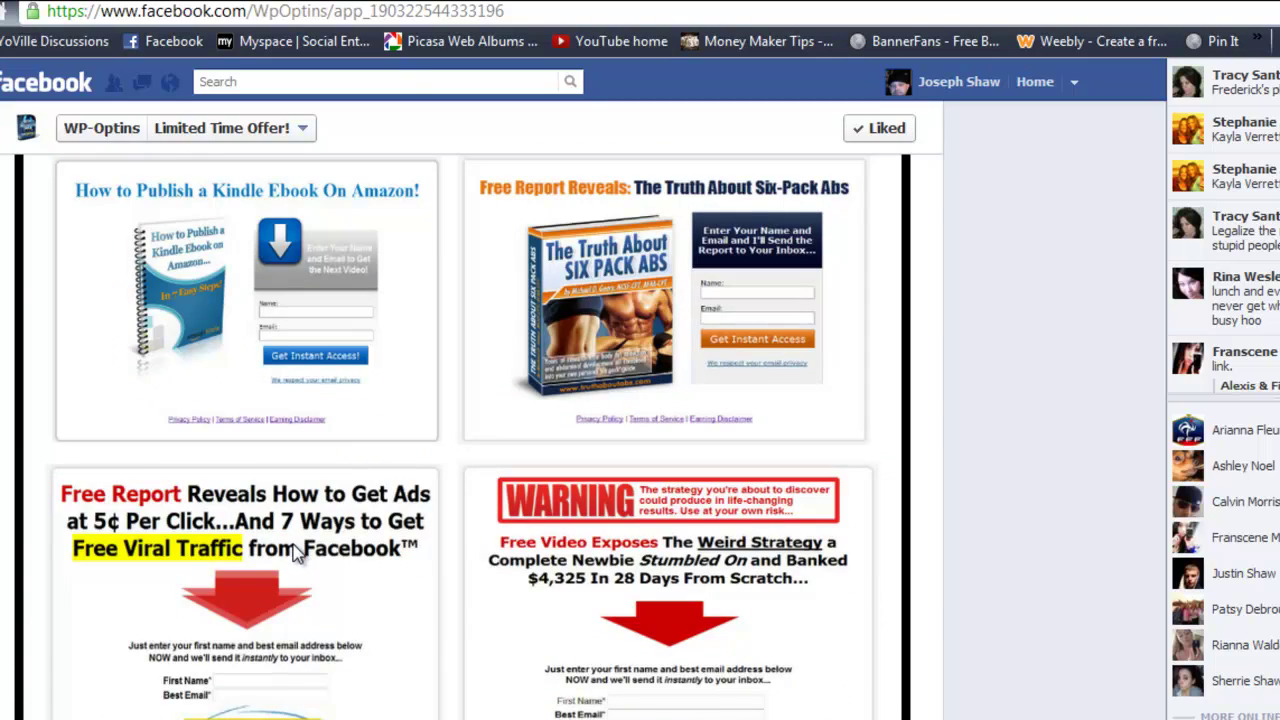
- Go back to the Picasa Web Albums tab showing the 'Please Hit The Like Button' photo
left_click_drag(50, 12, 100, 12)
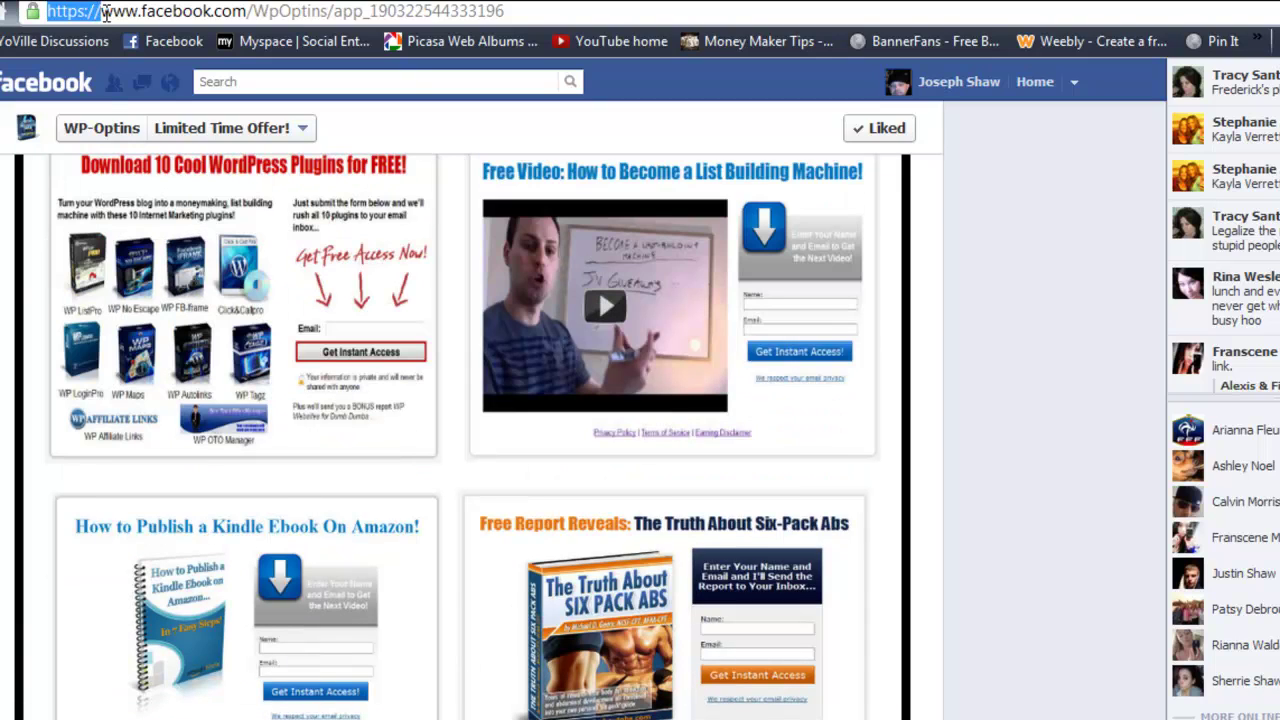
scroll(472, 463, "down", 10)
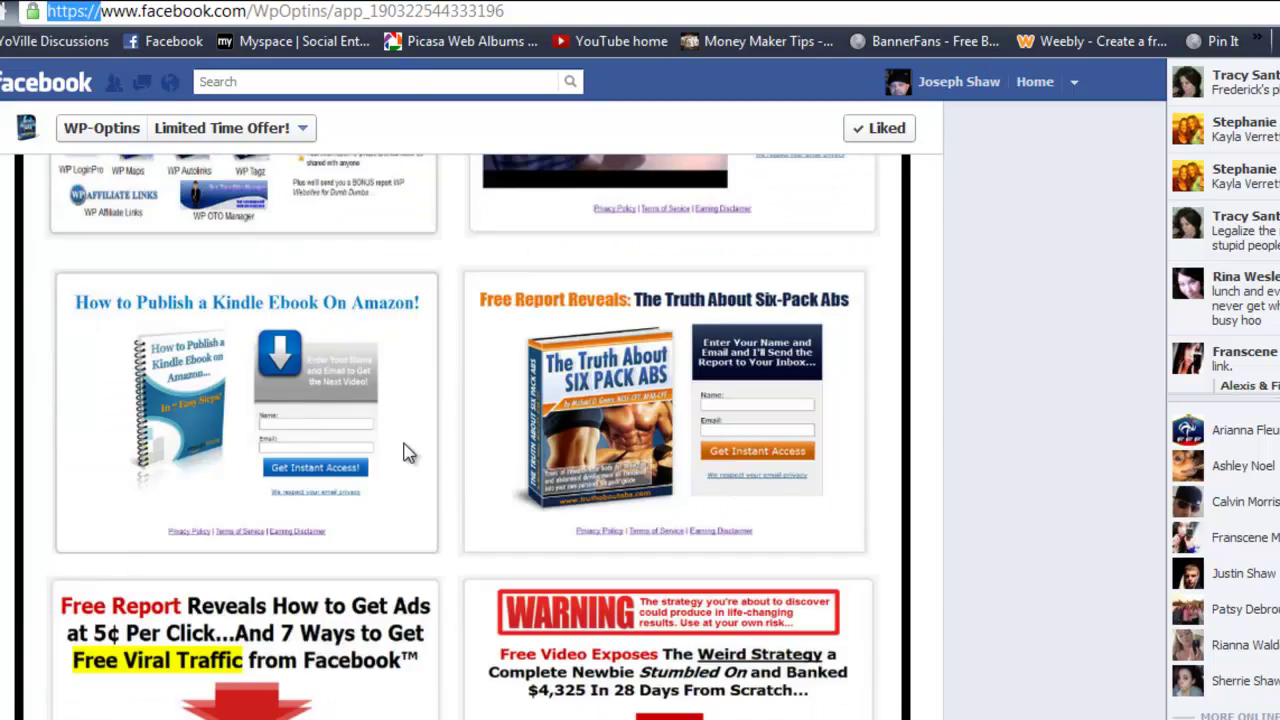
scroll(472, 463, "down", 15)
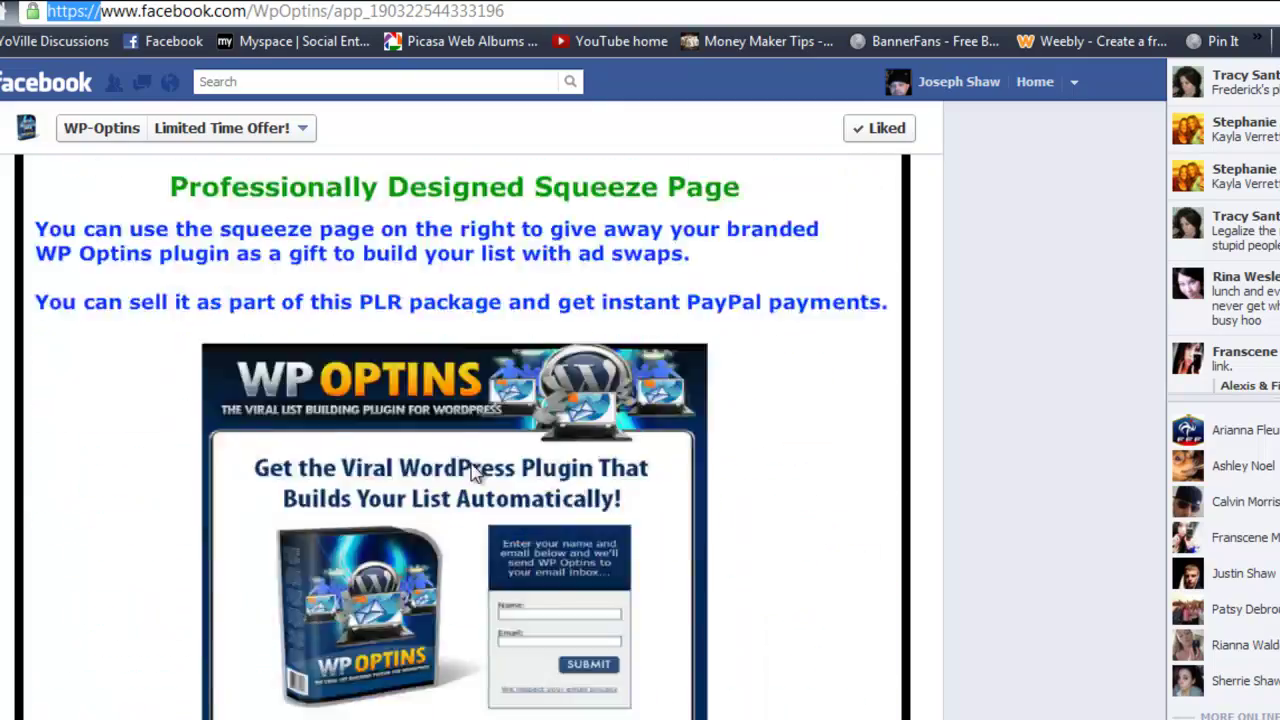
scroll(474, 465, "up", 15)
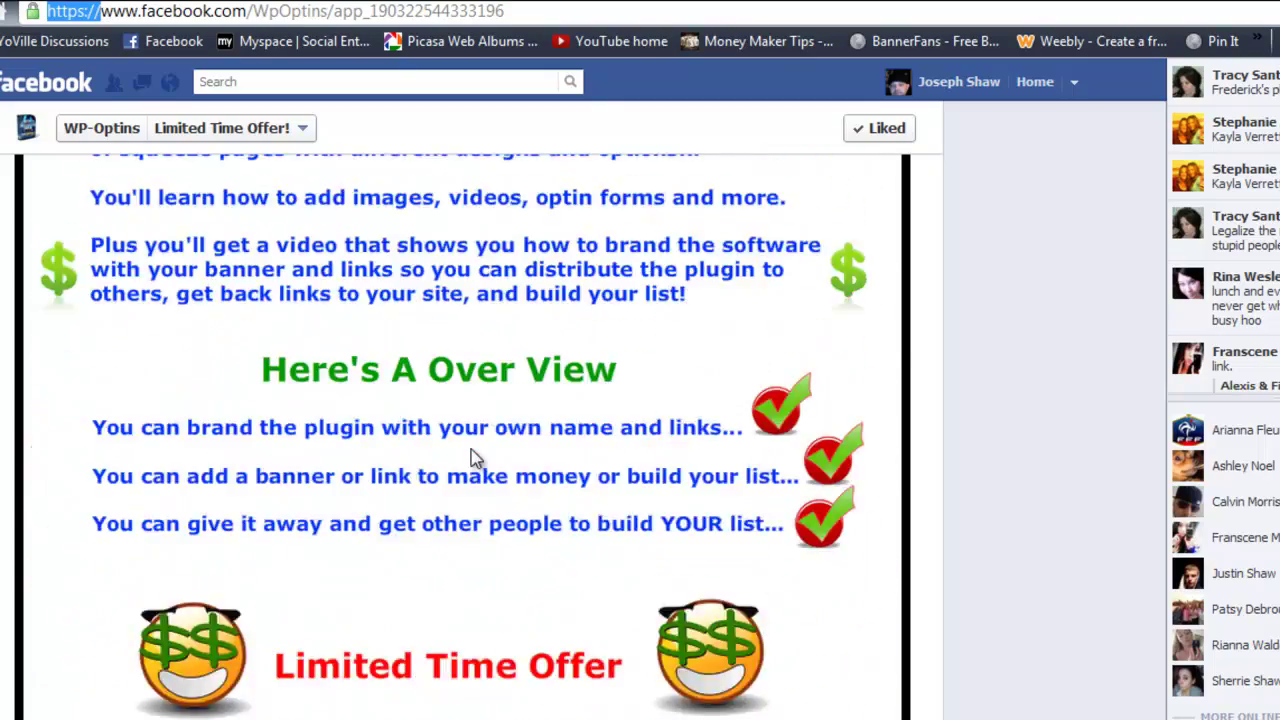
scroll(474, 455, "up", 20)
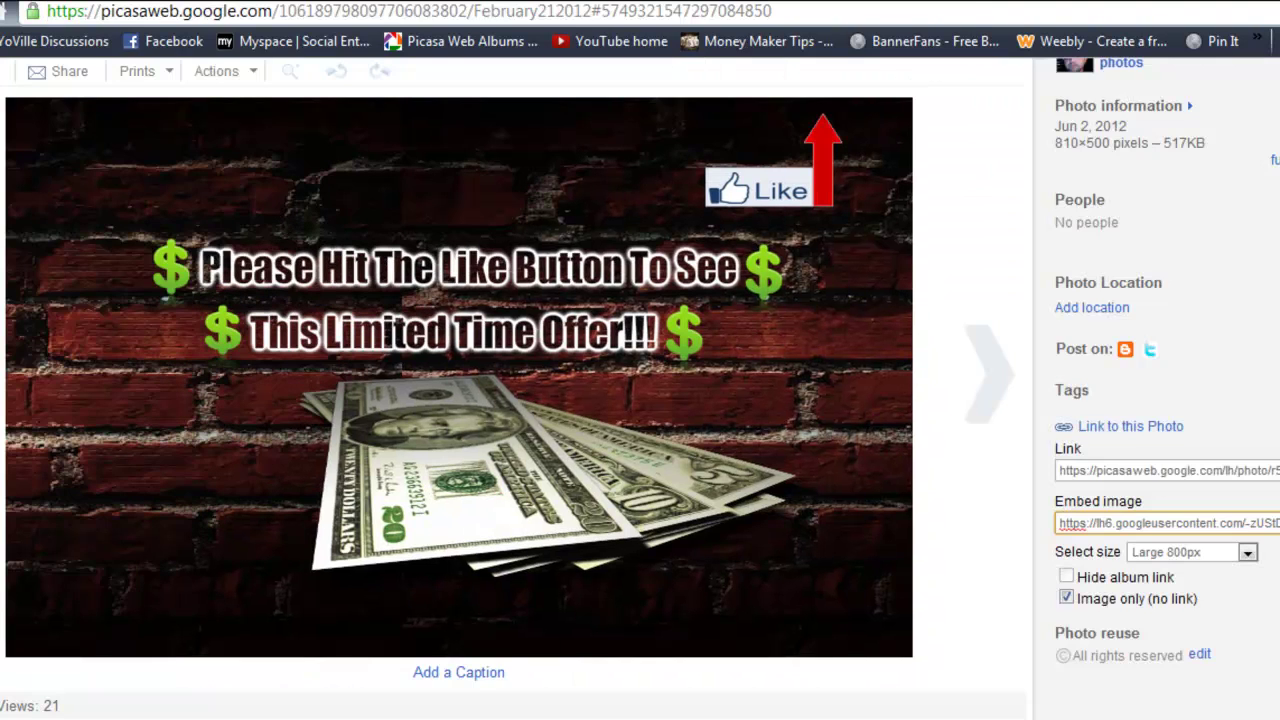
scroll(183, 452, "up", 2)
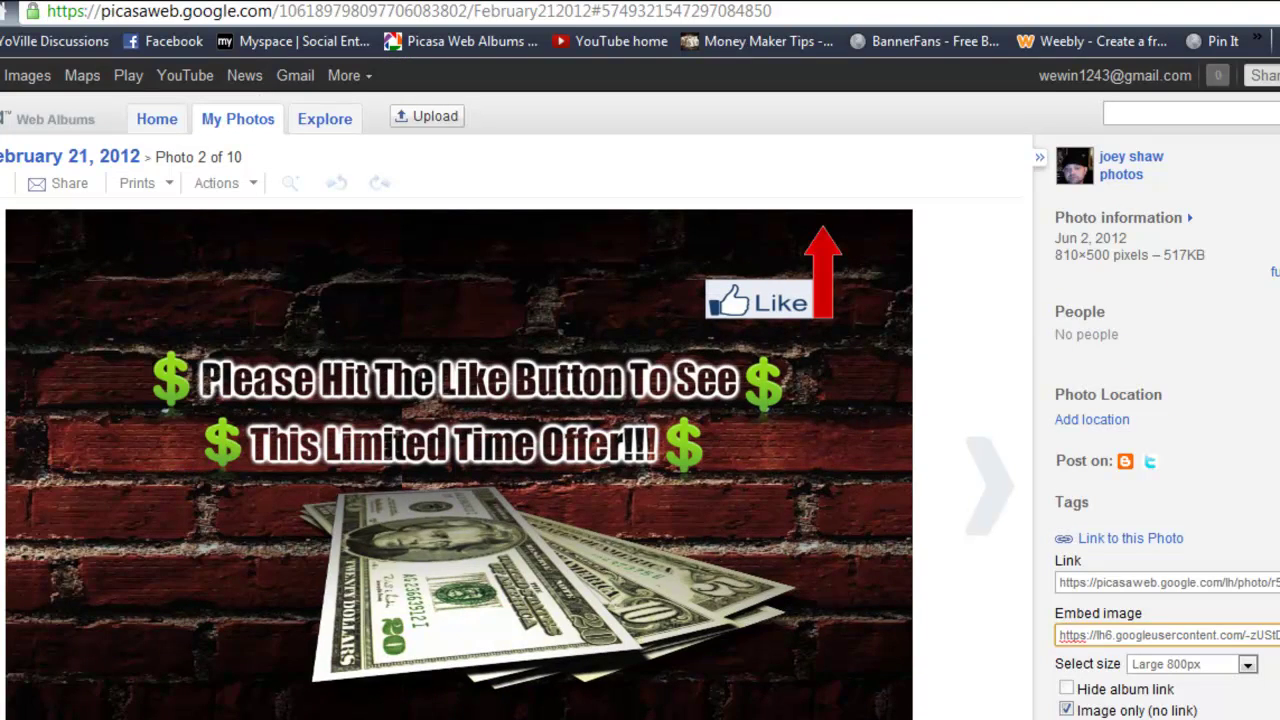